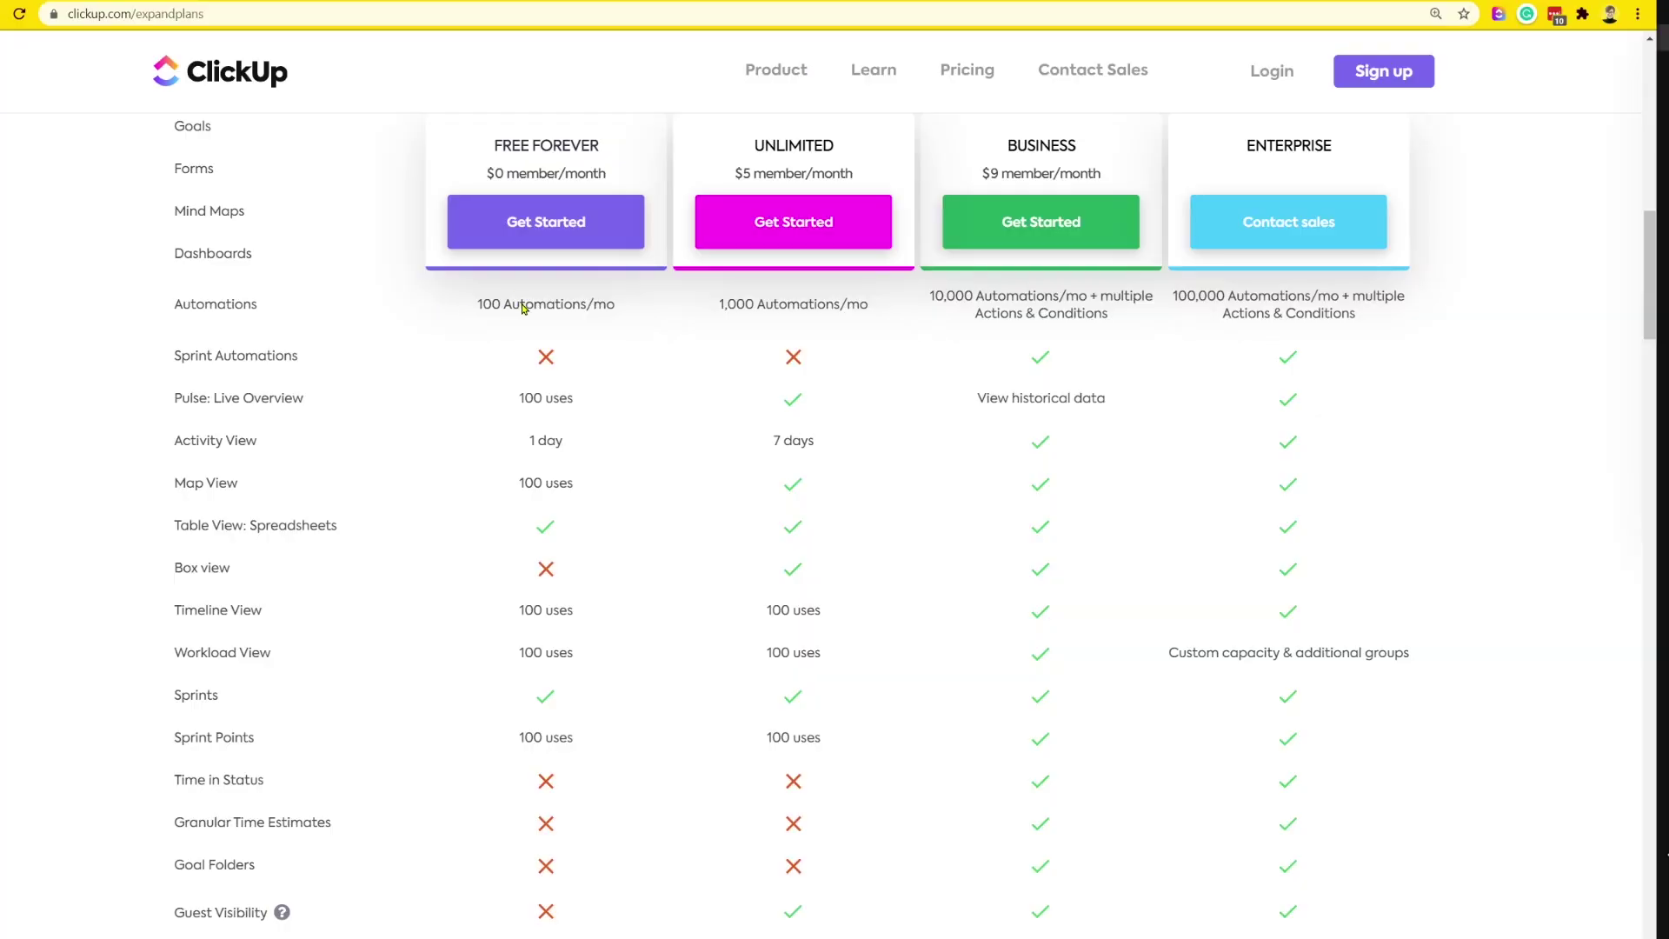
# Step: Highlight the word Automations in the plan comparison
pyautogui.doubleClick(524, 306)
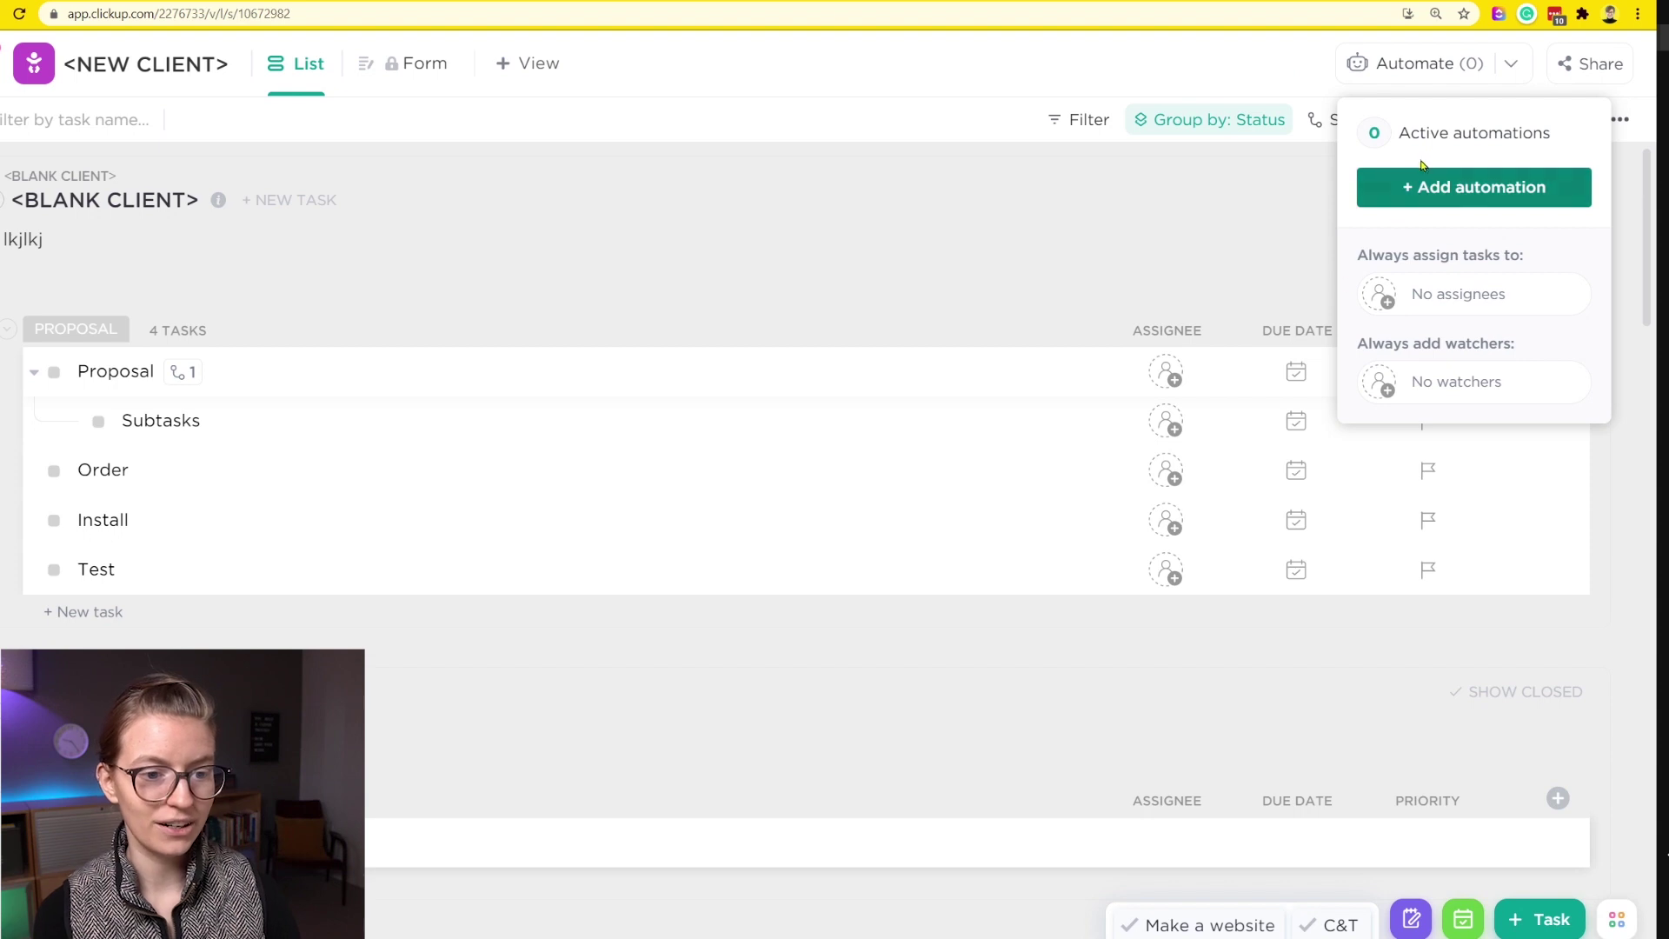
# Step: Review the assign-and-tag automation unchanged, disable Apply a template, and check the Usage tab
pyautogui.click(1435, 133)
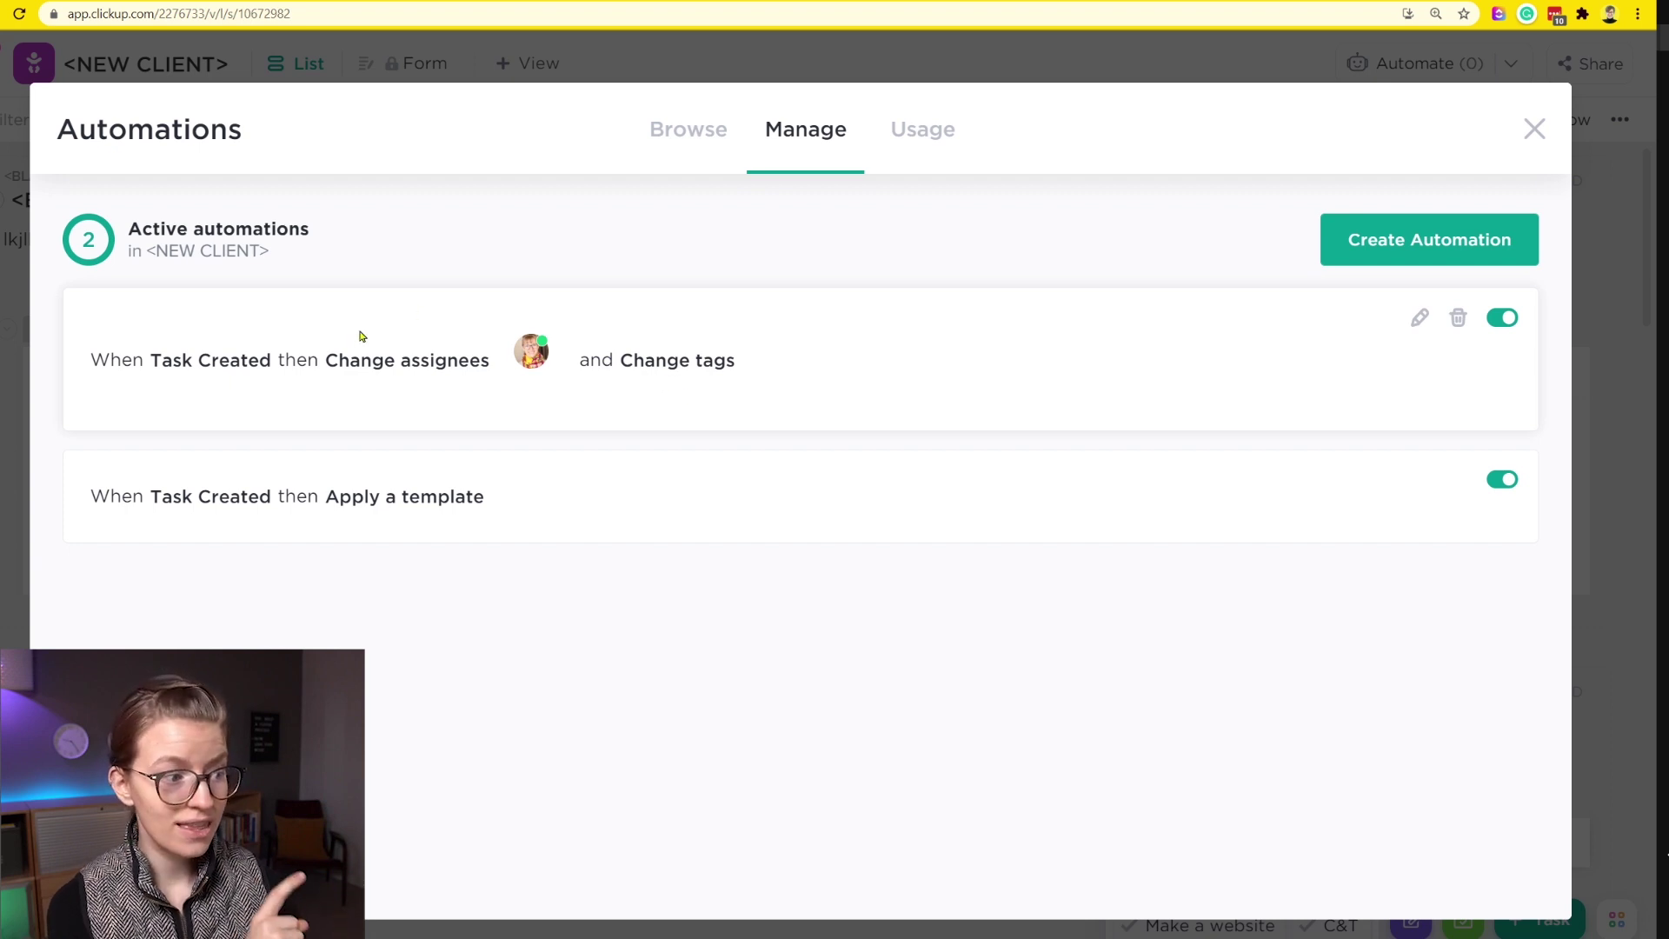
pyautogui.click(1416, 317)
pyautogui.scroll(-3, 1124, 456)
pyautogui.scroll(3, 1143, 382)
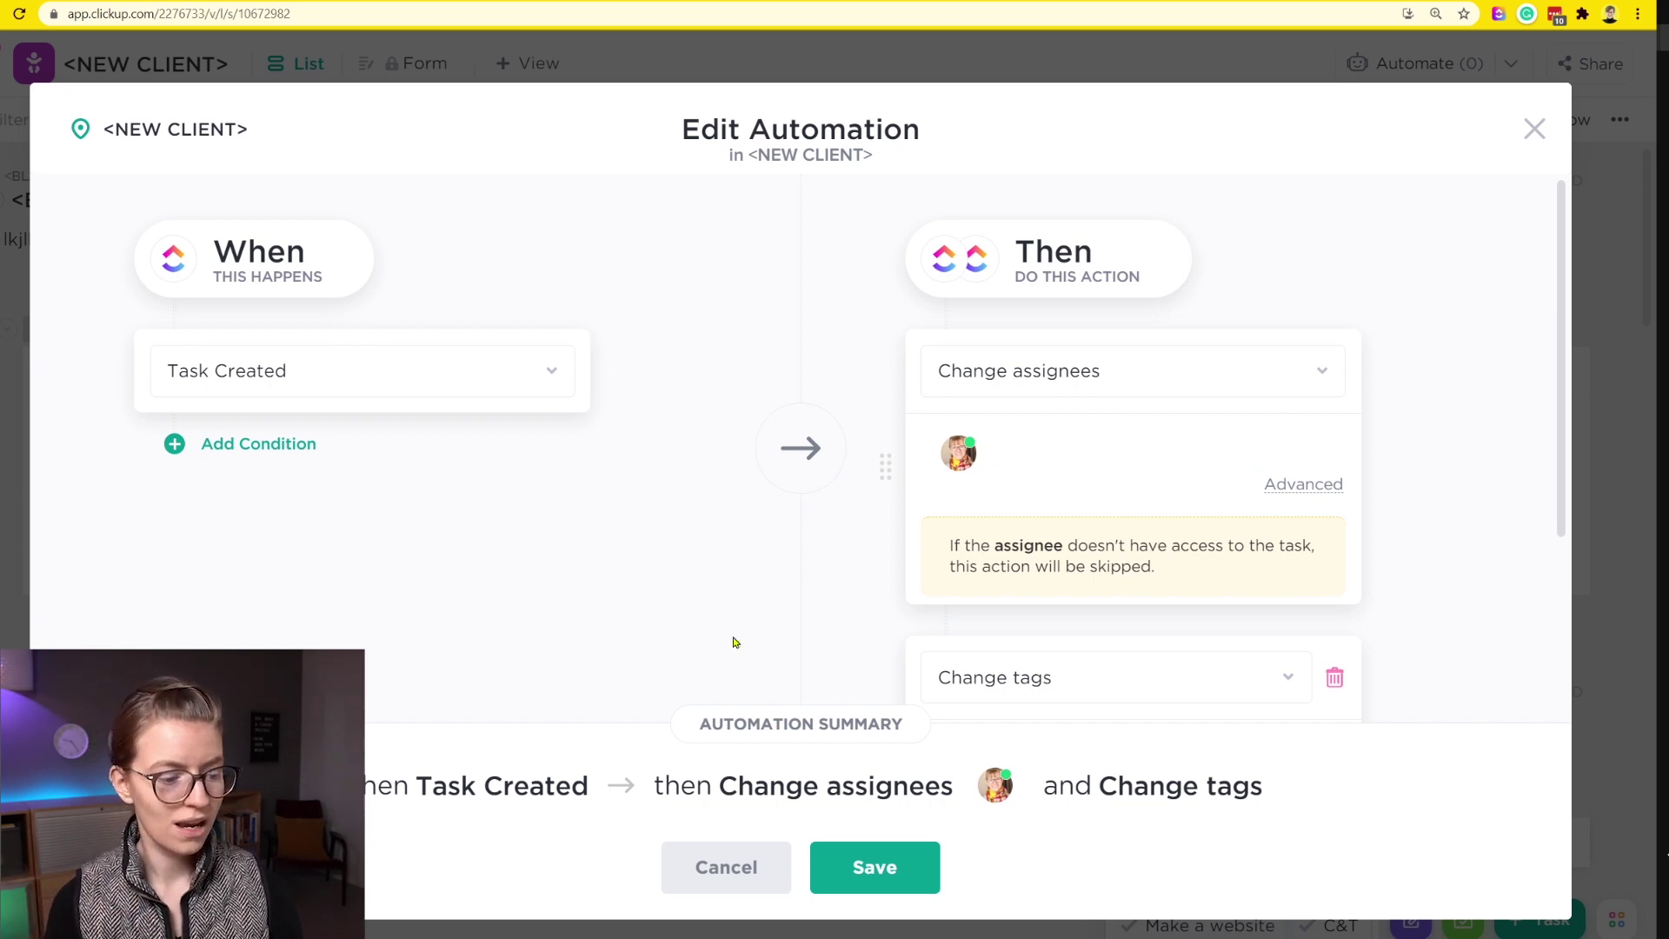
pyautogui.click(721, 869)
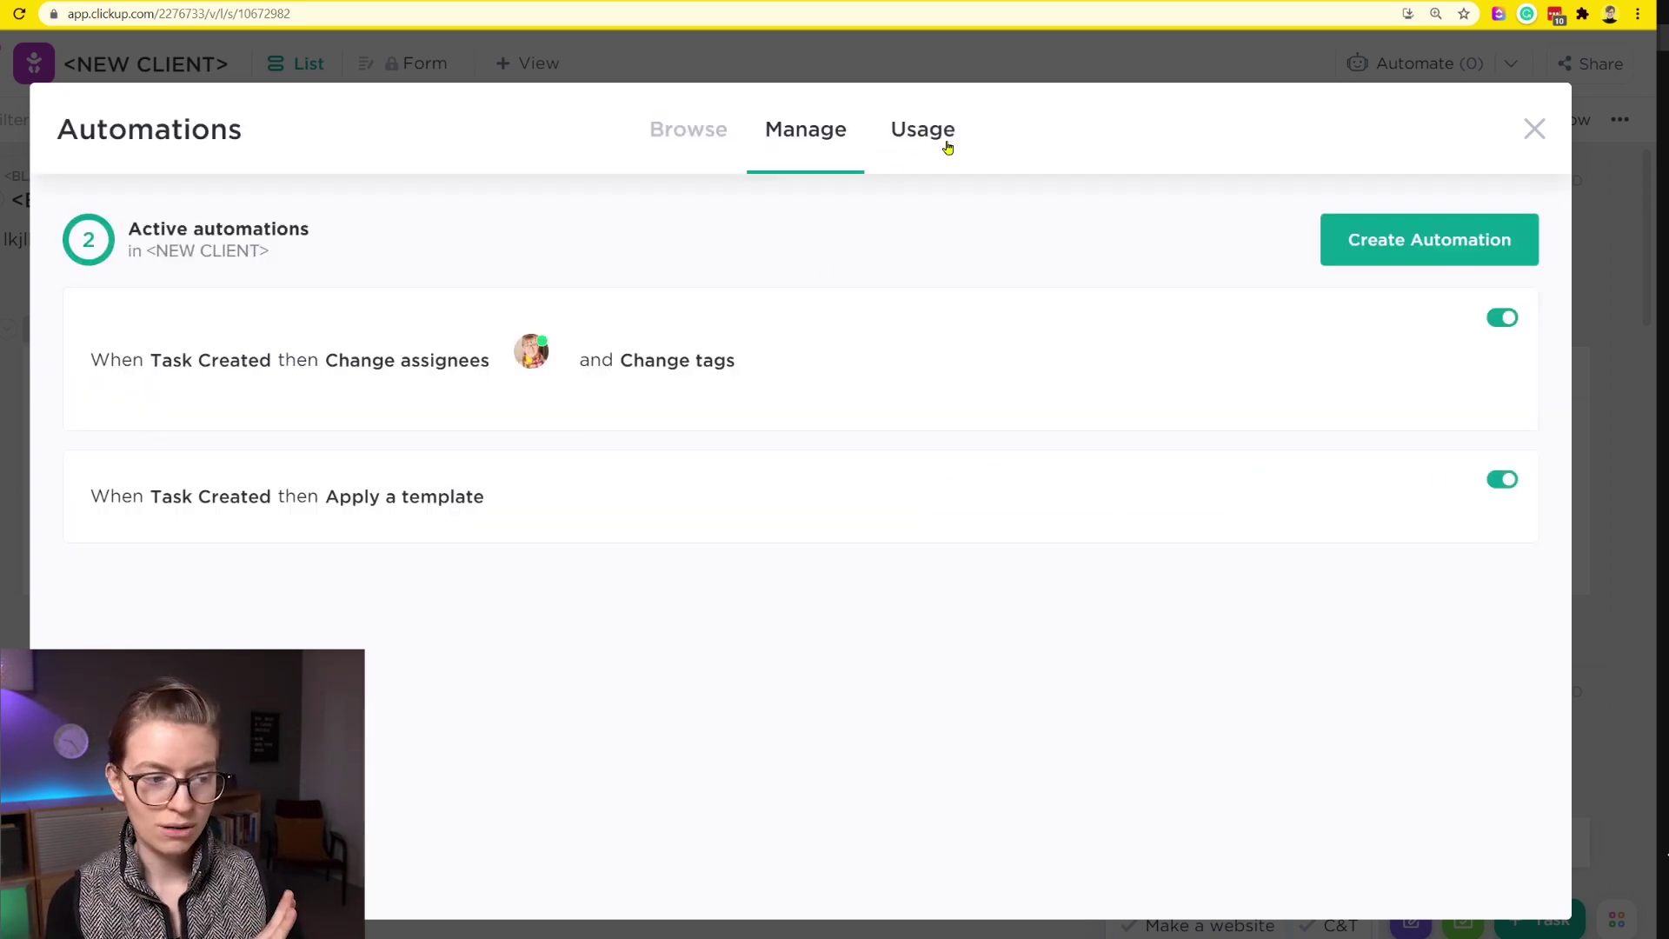
pyautogui.click(1502, 480)
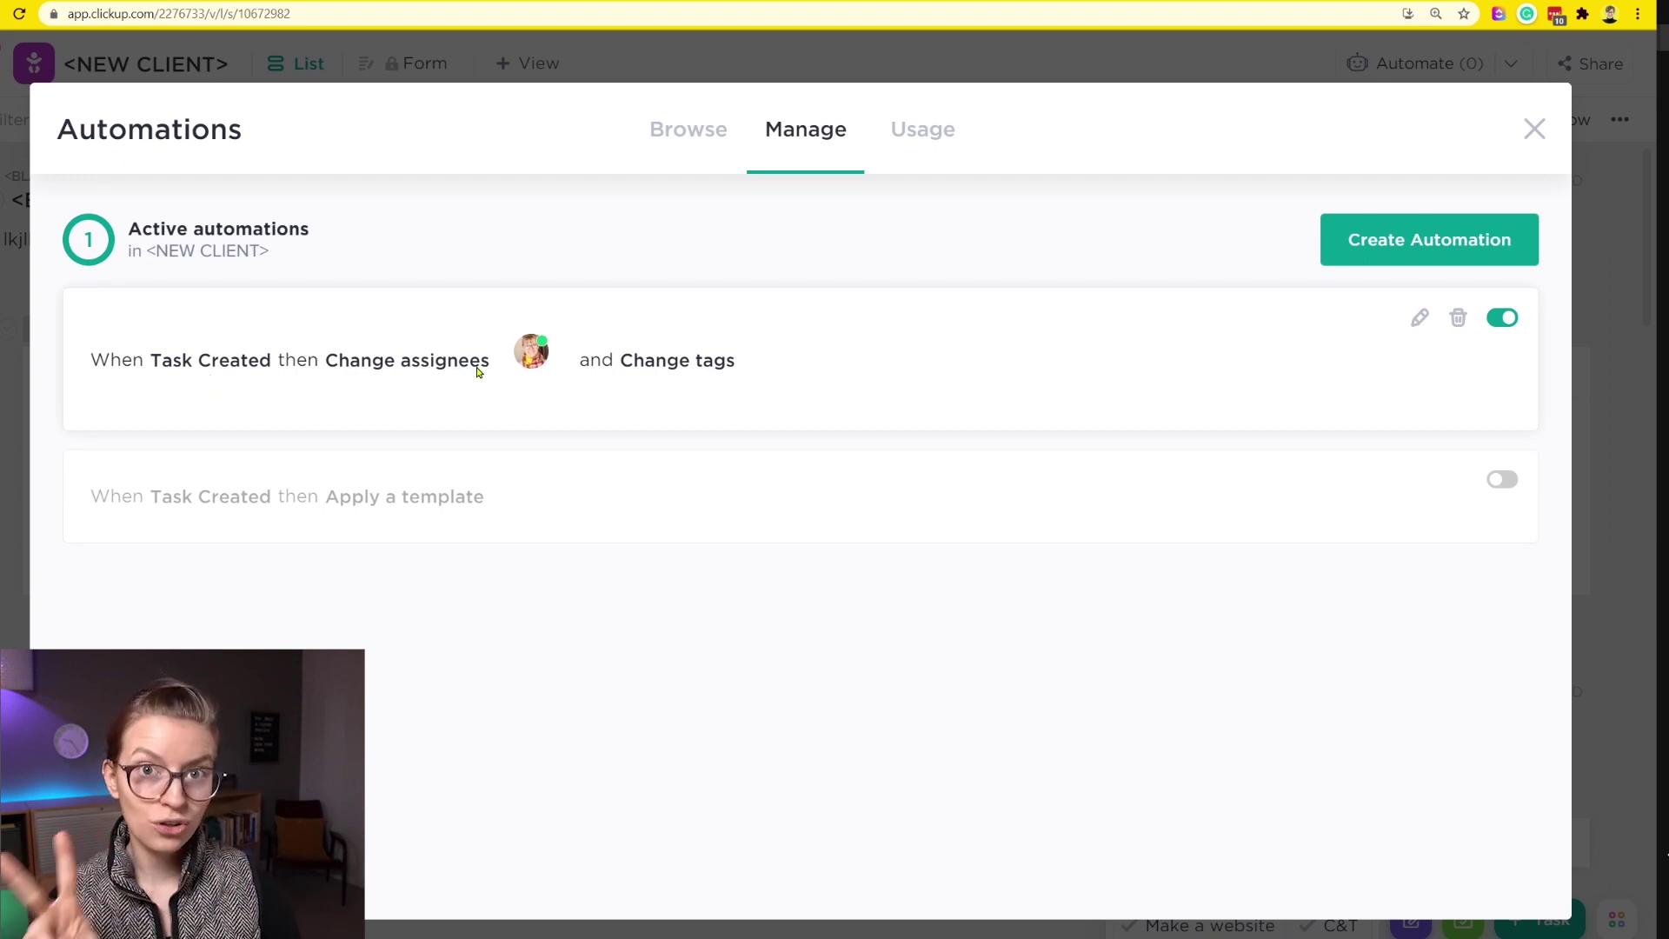
pyautogui.click(939, 149)
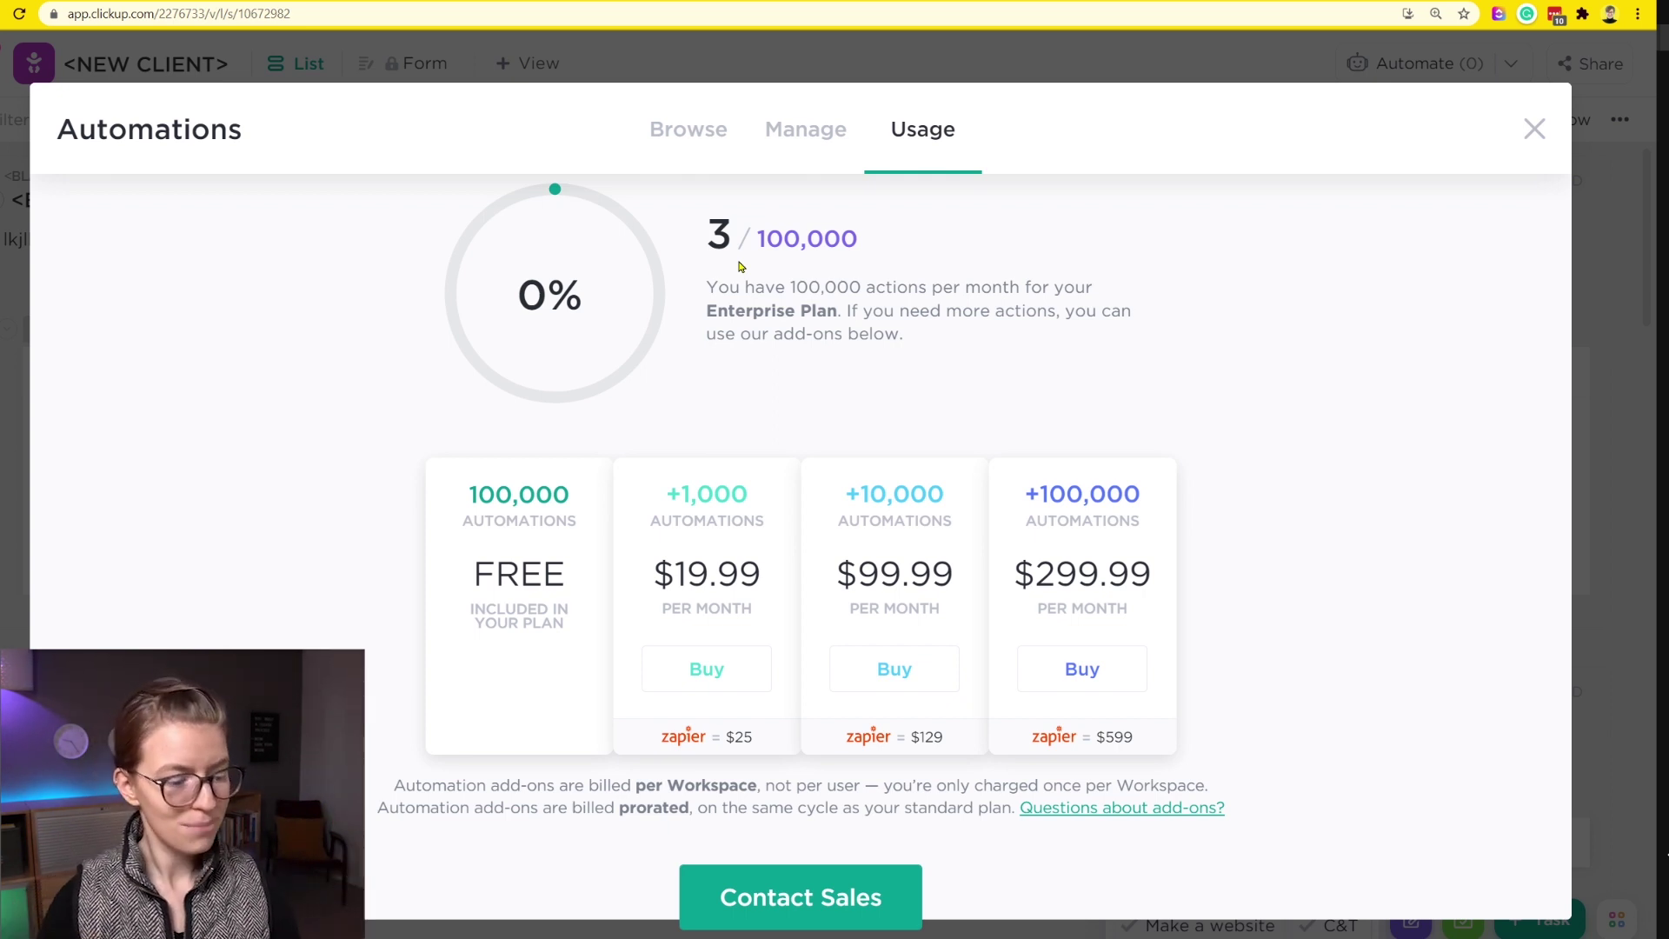
# Step: Add a test task named 'lkjlkj' to the Proposal group
pyautogui.click(1532, 129)
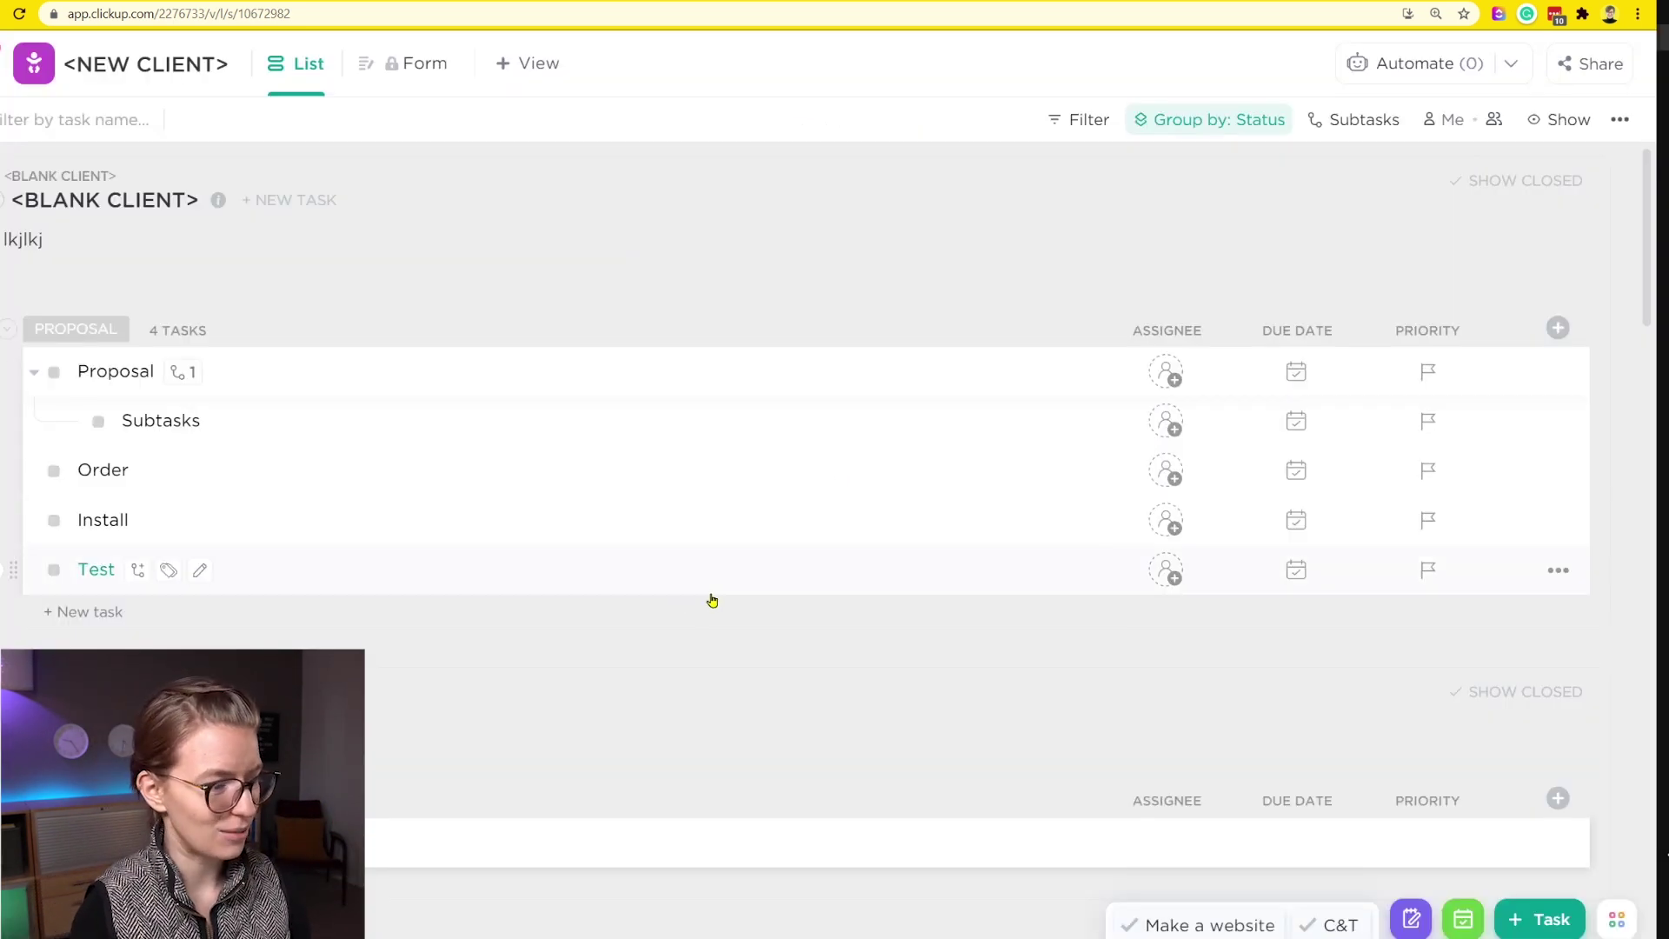
pyautogui.click(86, 612)
pyautogui.write('lkjlkj')
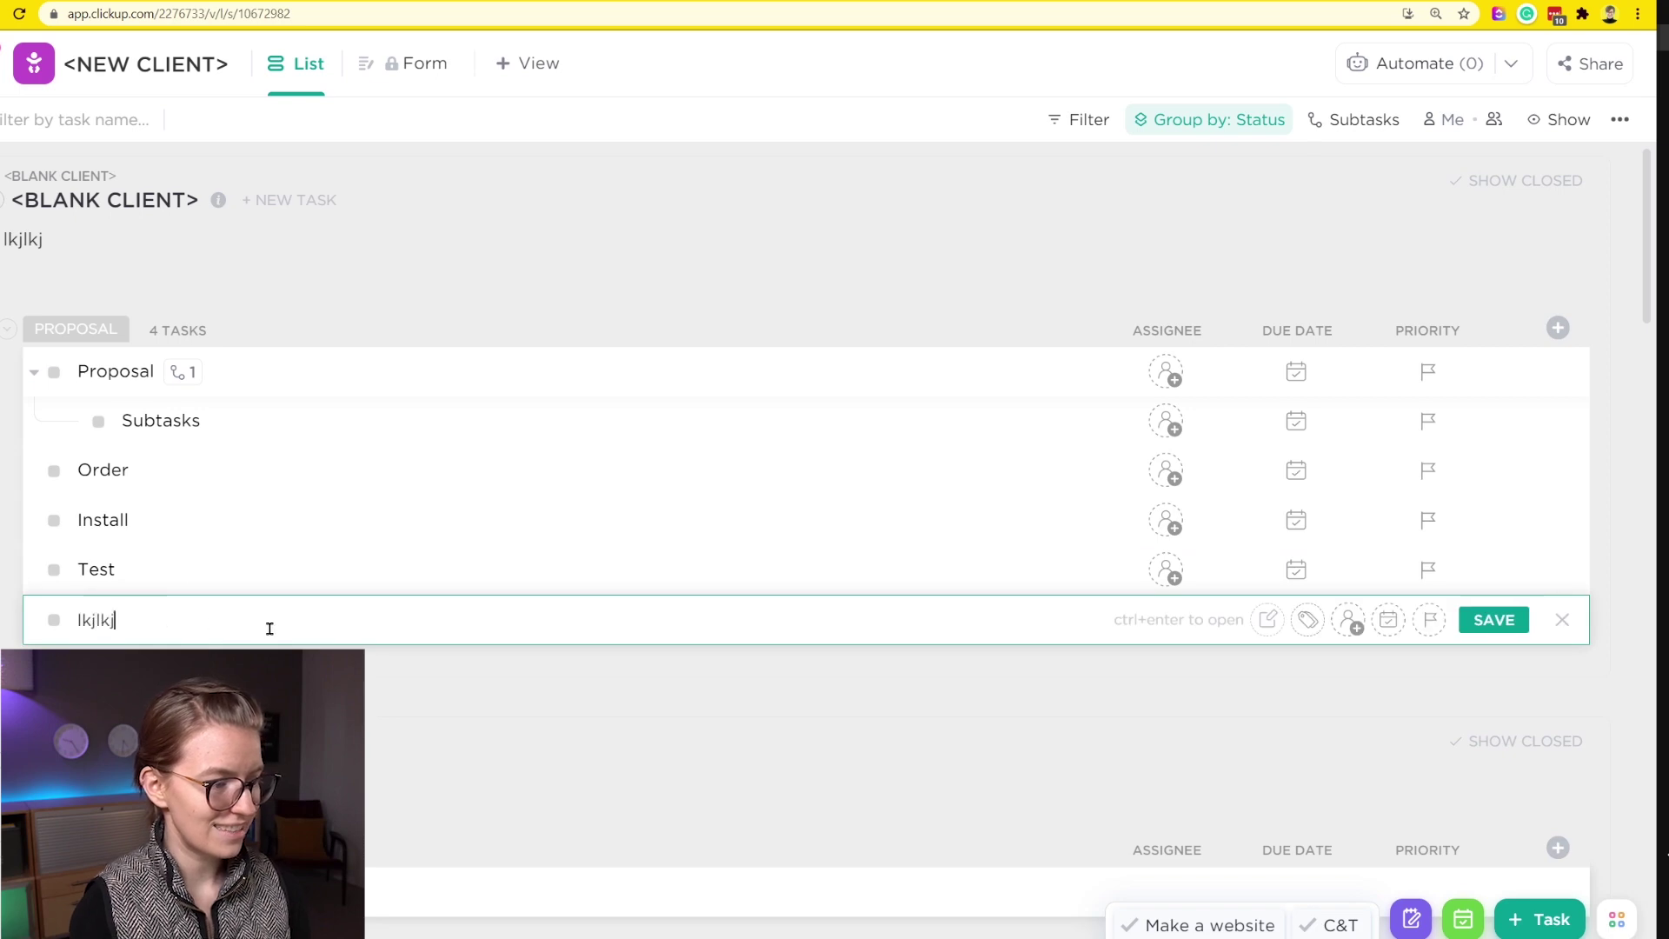
pyautogui.press('Return')
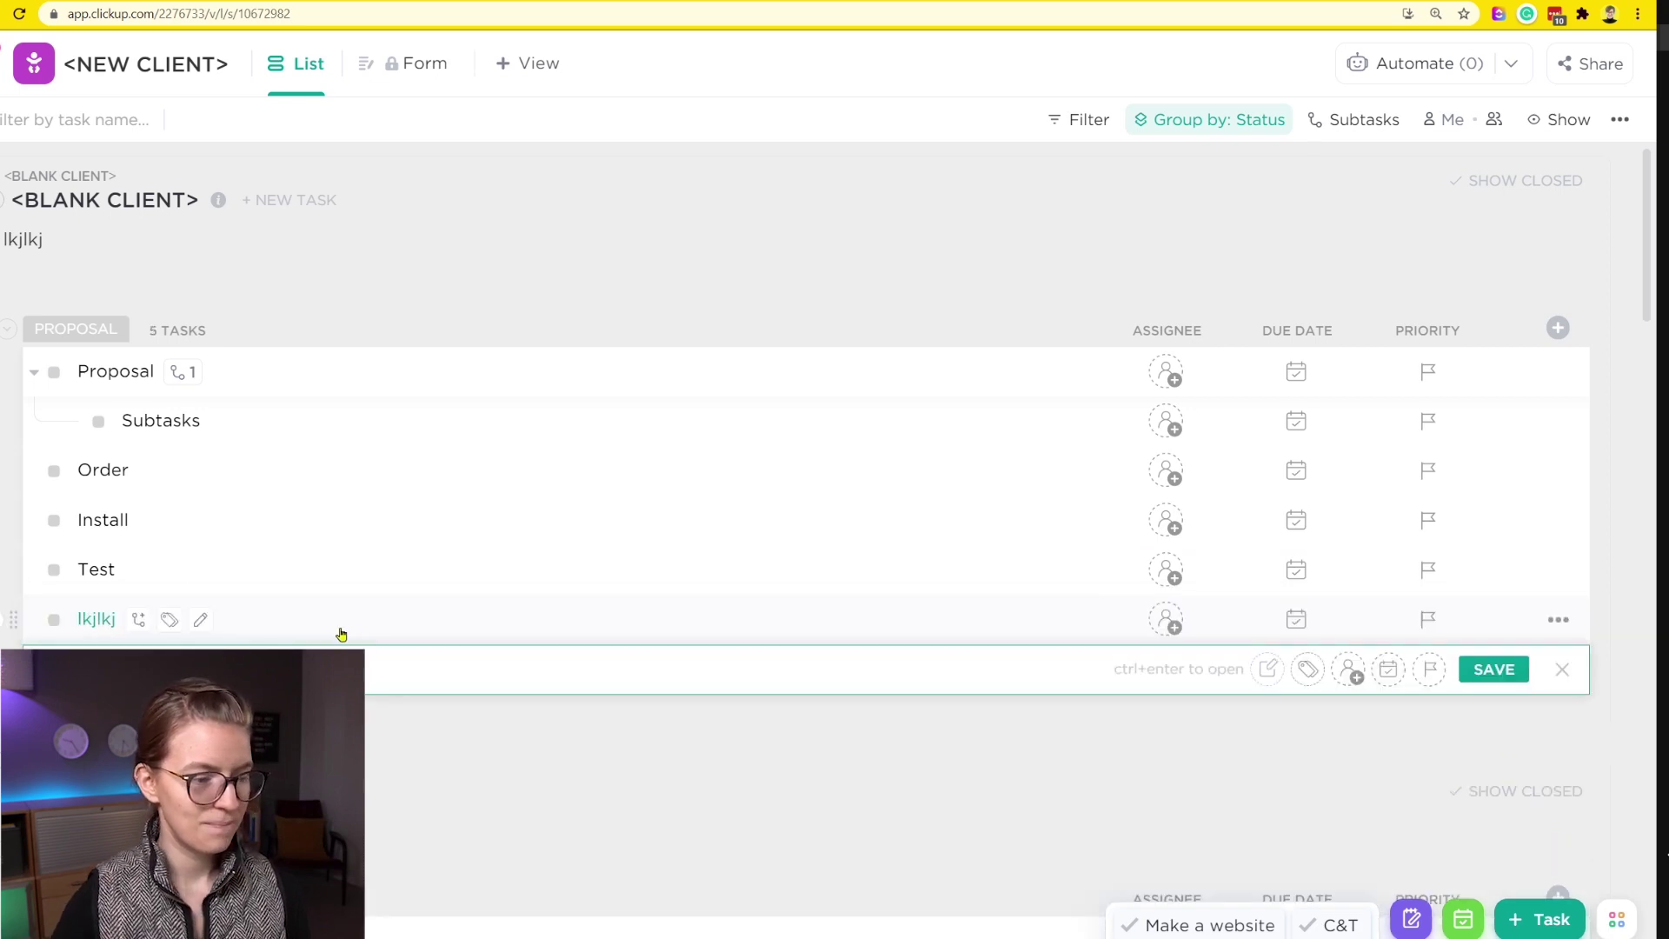
# Step: Check the automation action usage count in the automations manager
pyautogui.click(1413, 61)
pyautogui.click(1430, 131)
pyautogui.click(949, 128)
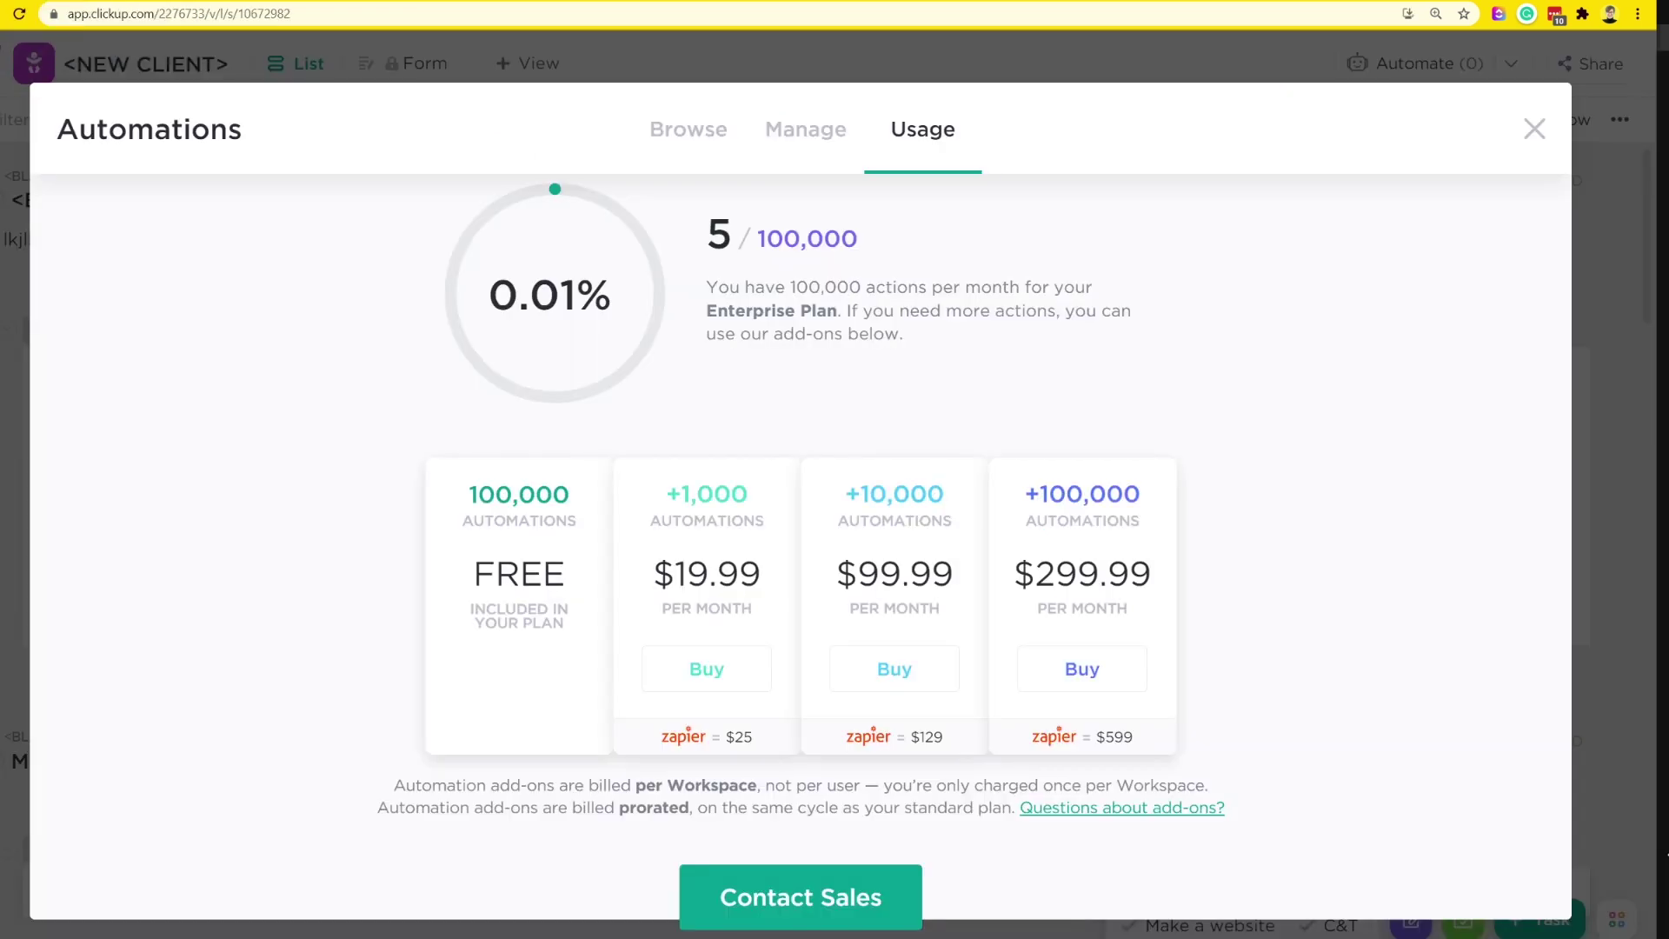
pyautogui.doubleClick(922, 298)
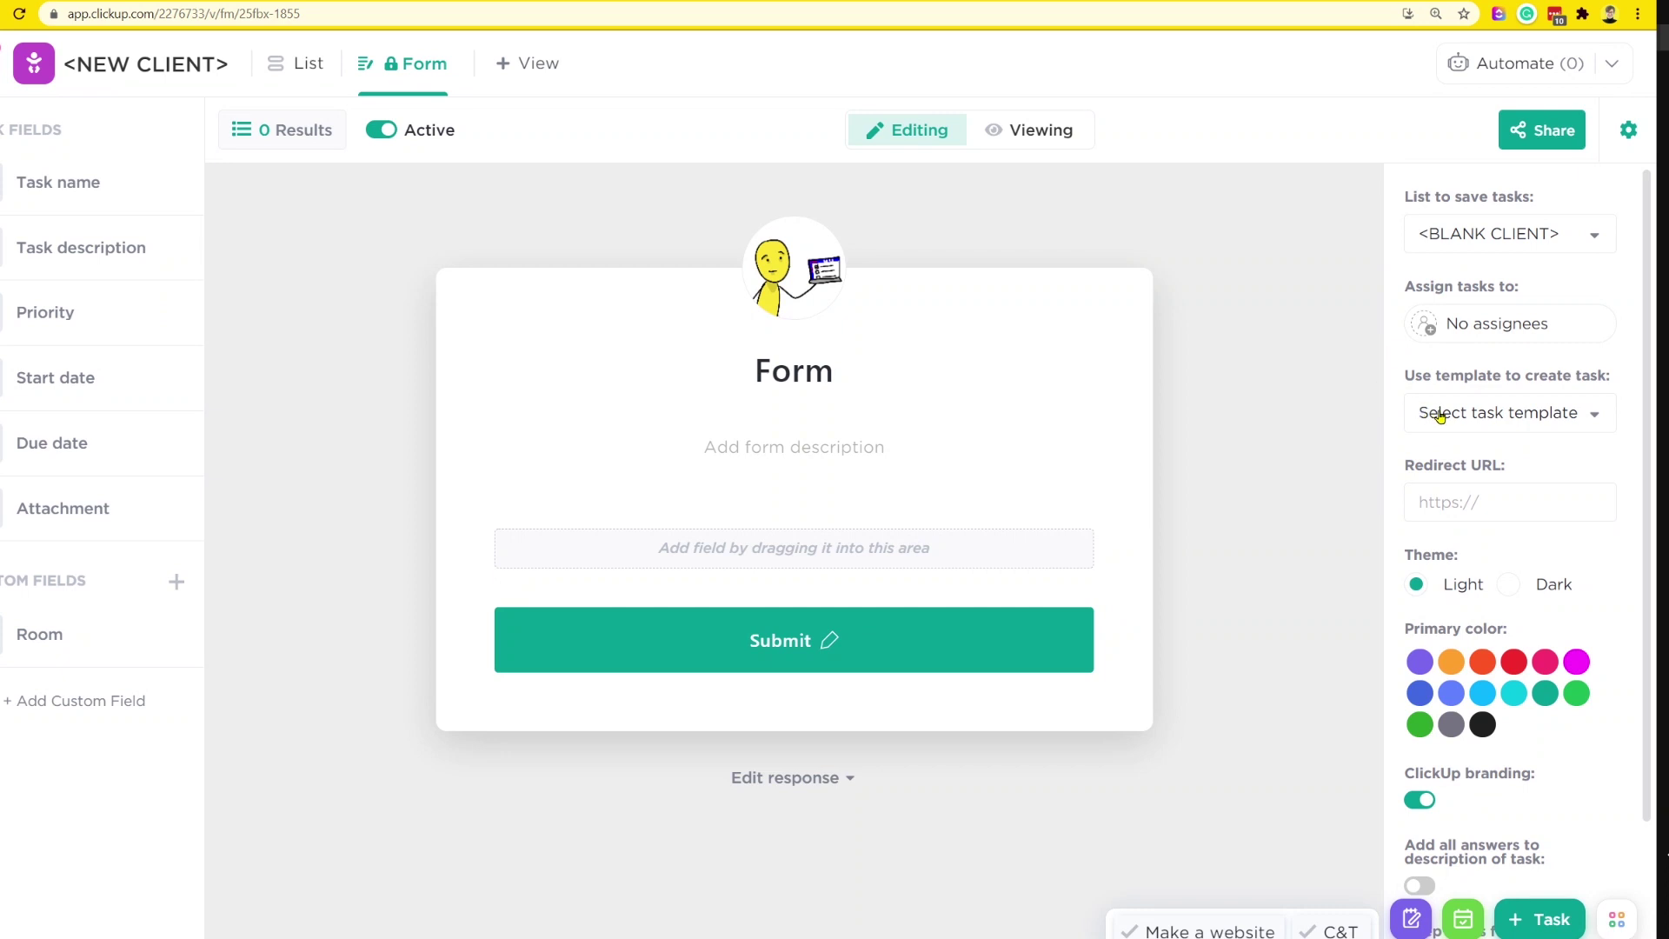
# Step: Assign form-created tasks to a teammate, then review the assign-and-tag automation from List view
pyautogui.click(1436, 320)
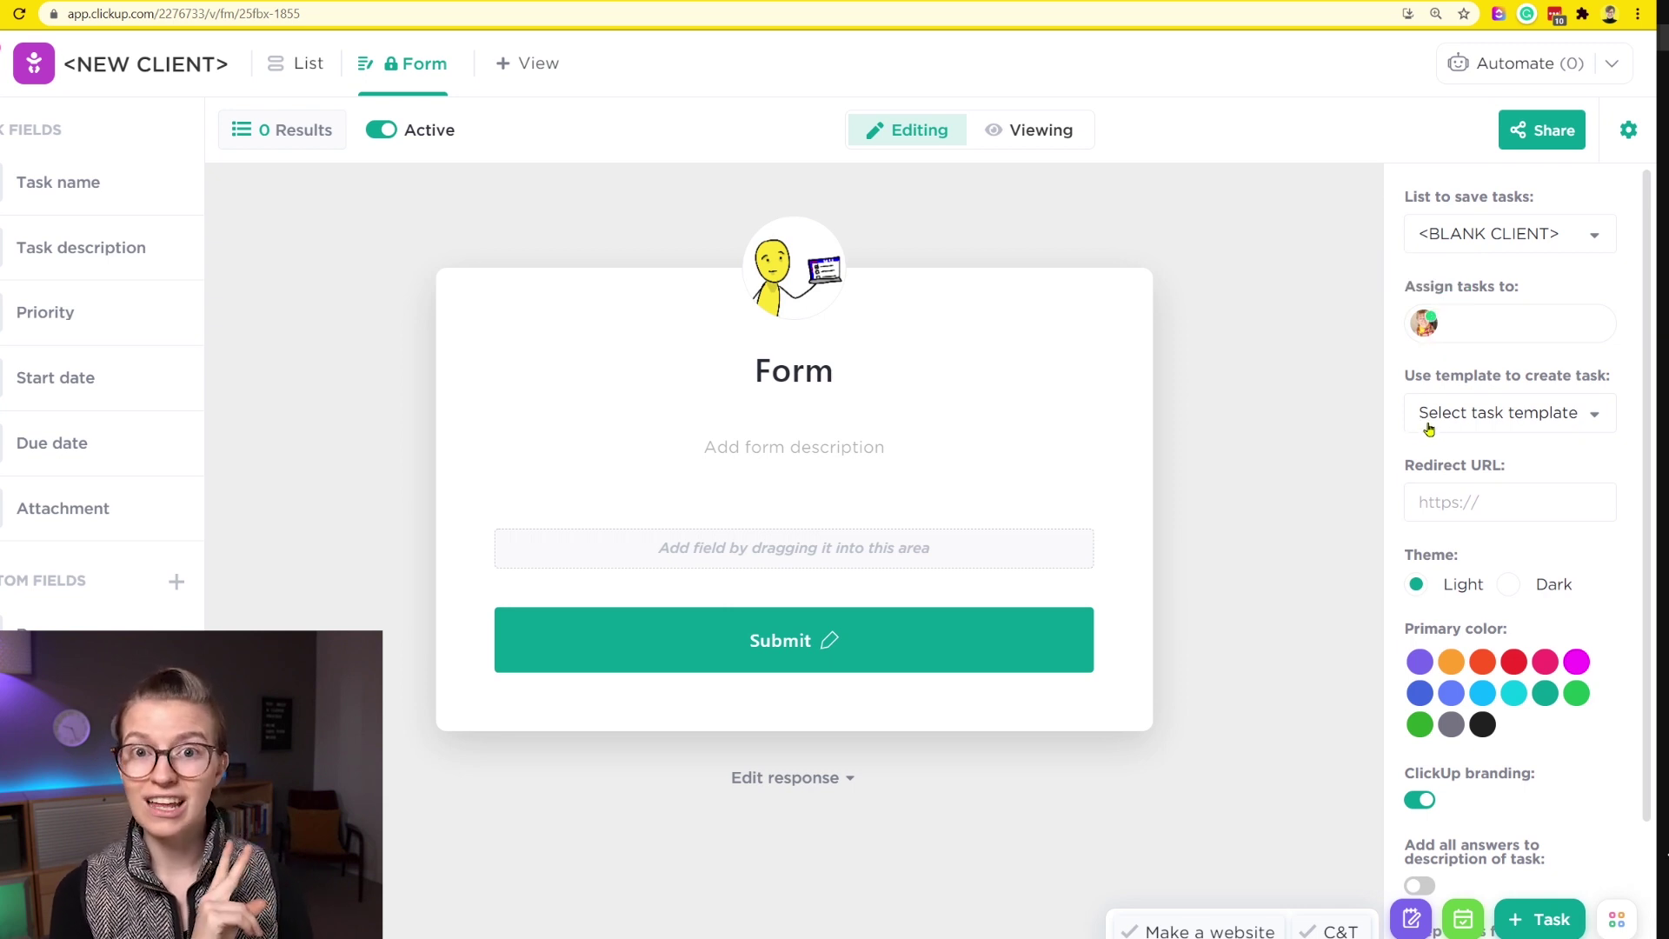
pyautogui.click(300, 63)
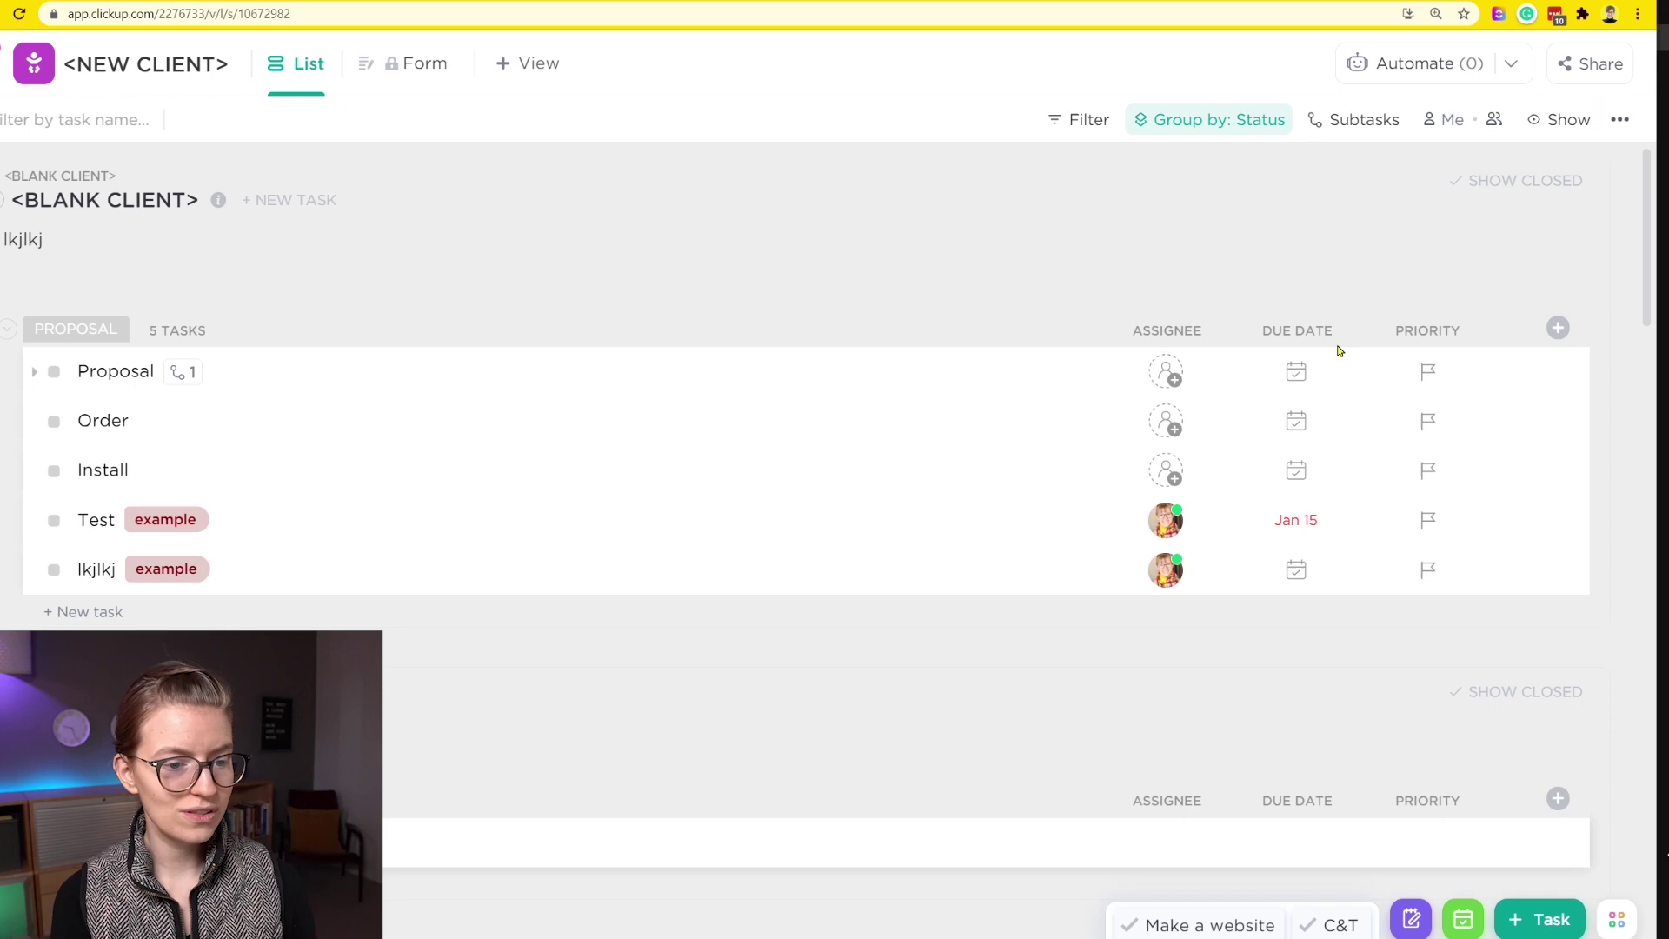
pyautogui.click(1458, 75)
pyautogui.click(1434, 139)
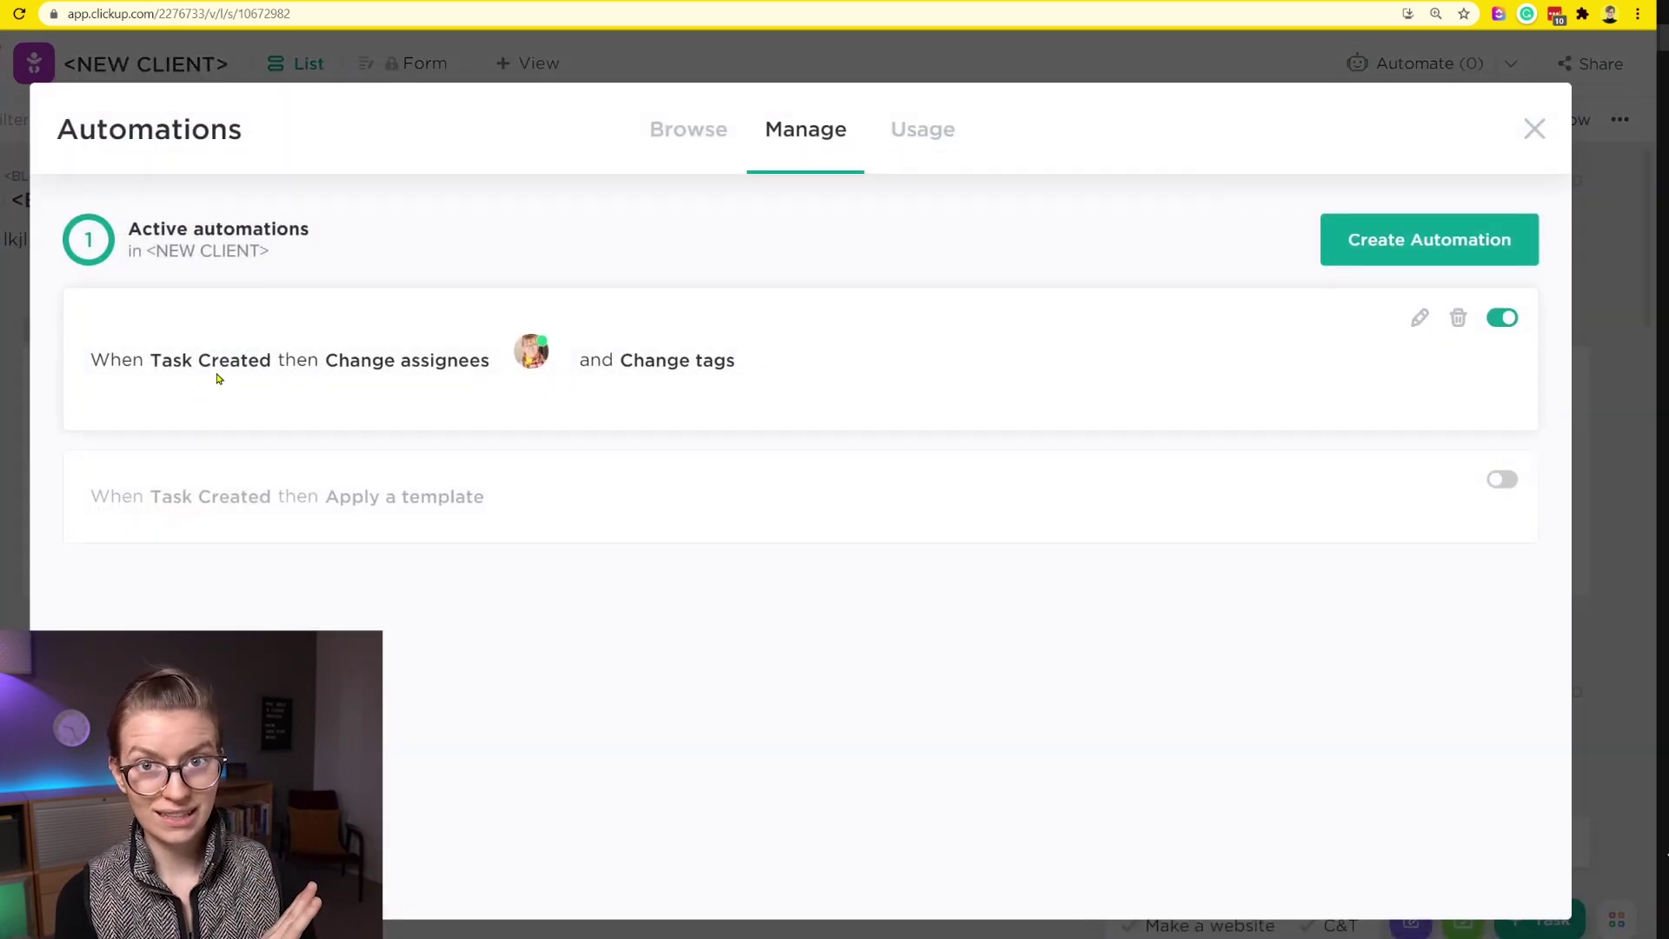
pyautogui.click(1418, 319)
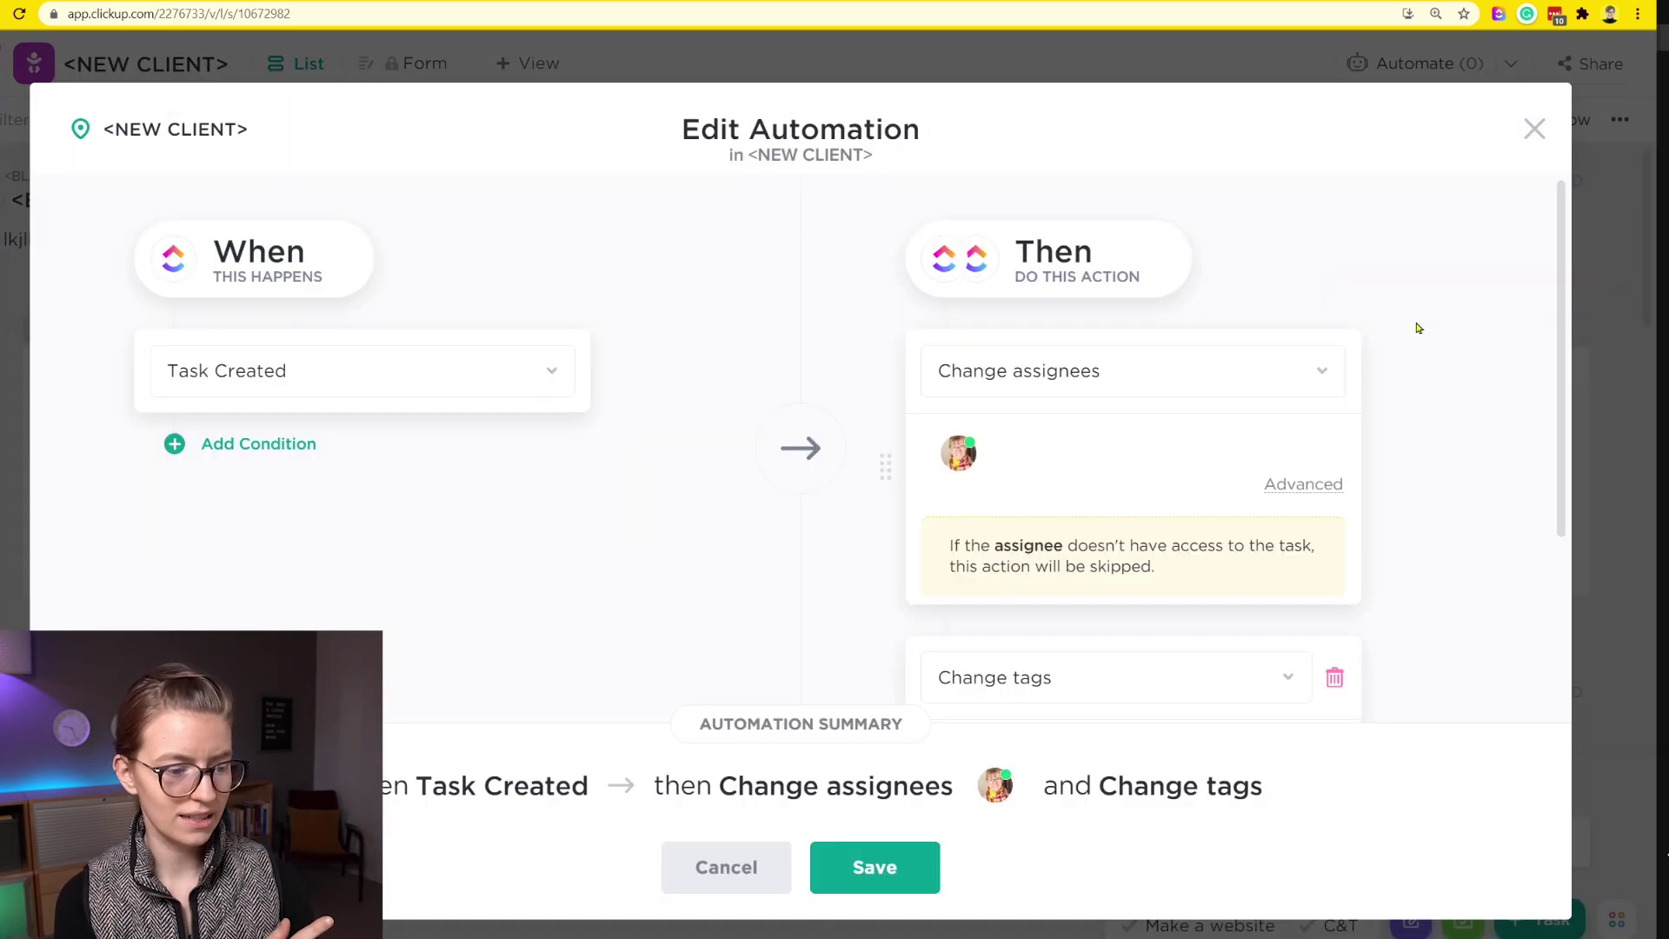
pyautogui.scroll(-3, 1020, 565)
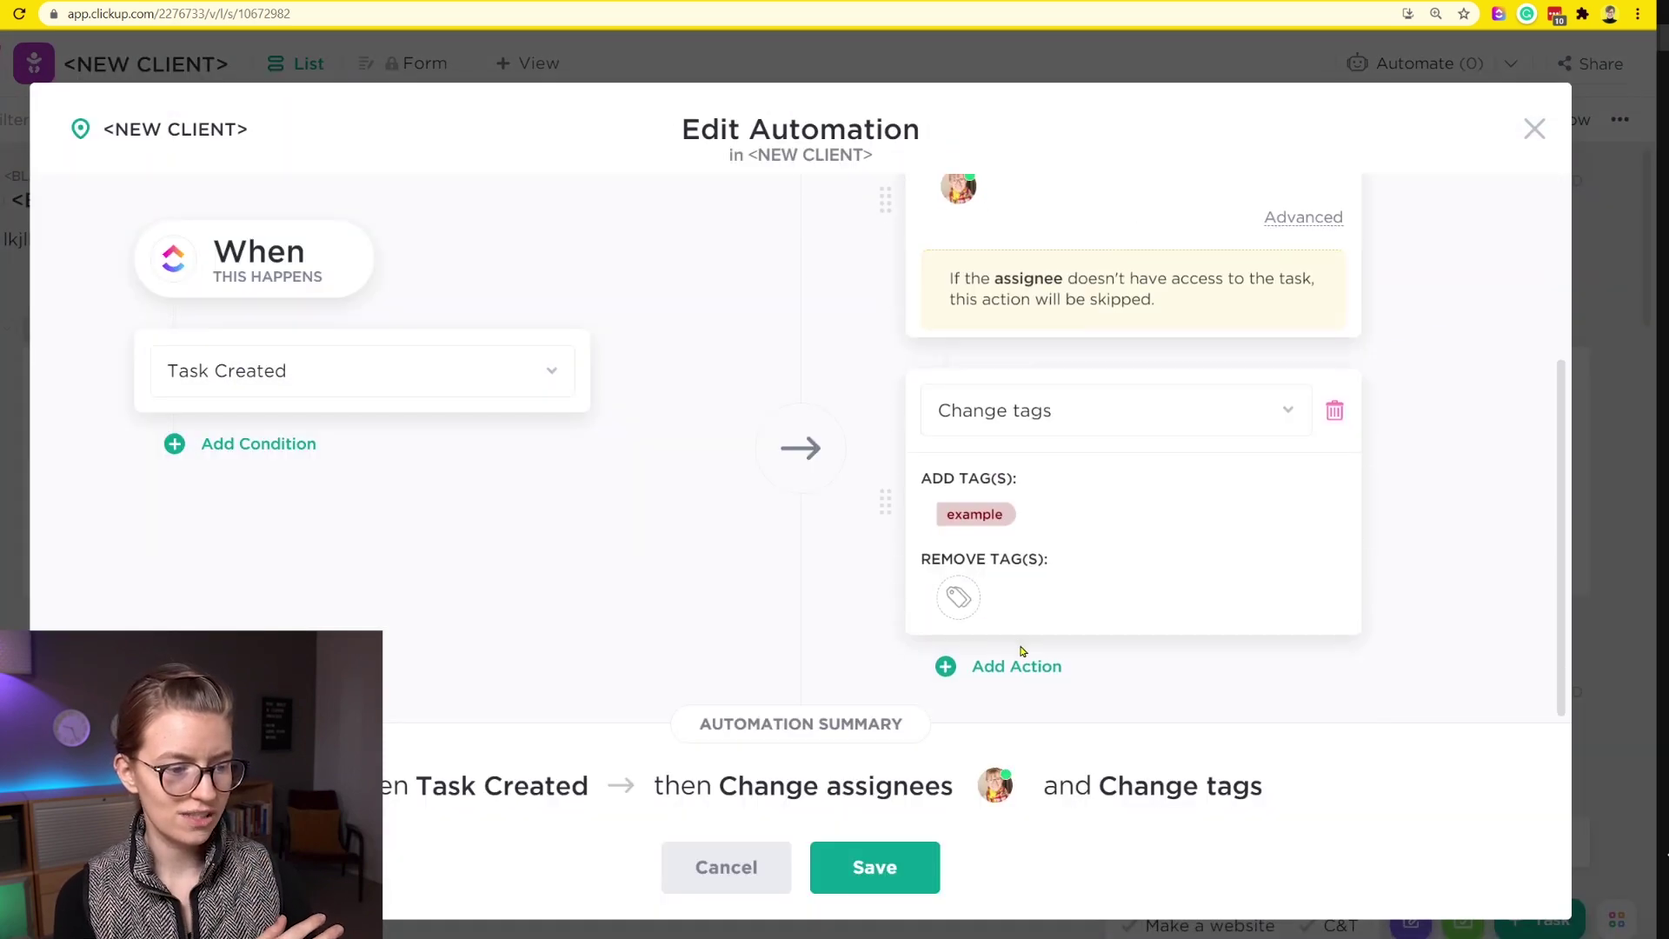
pyautogui.click(1534, 128)
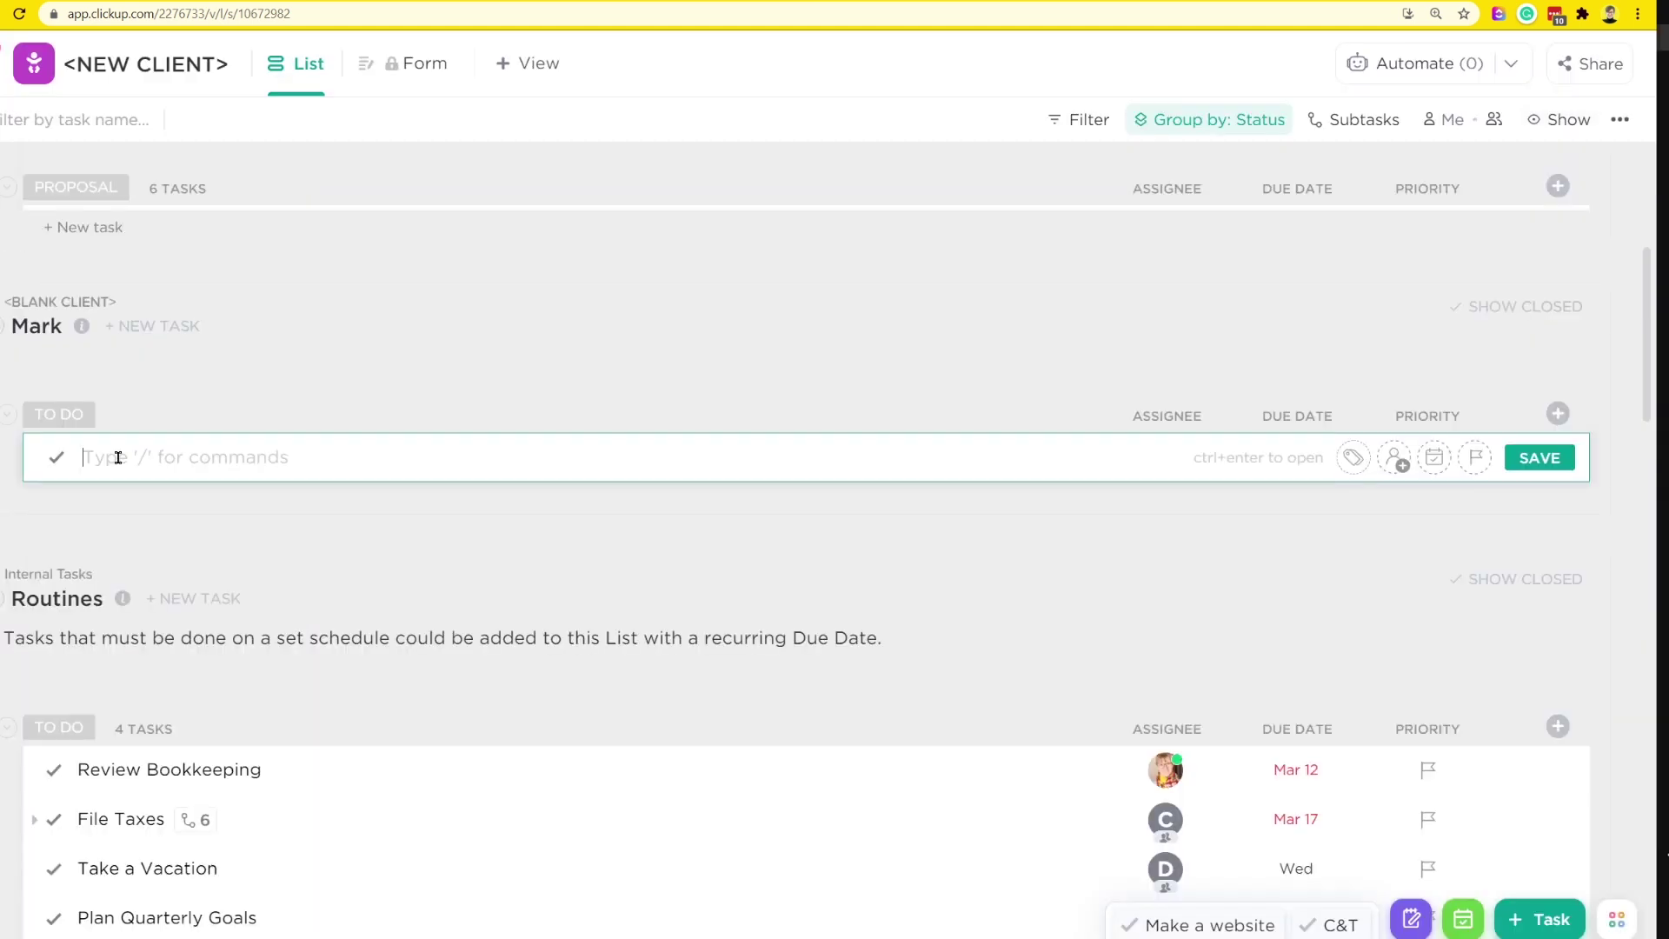
# Step: Create the task 'Task with "example" tag' in the Mark list and open its details
pyautogui.write('Task with "example" tag')
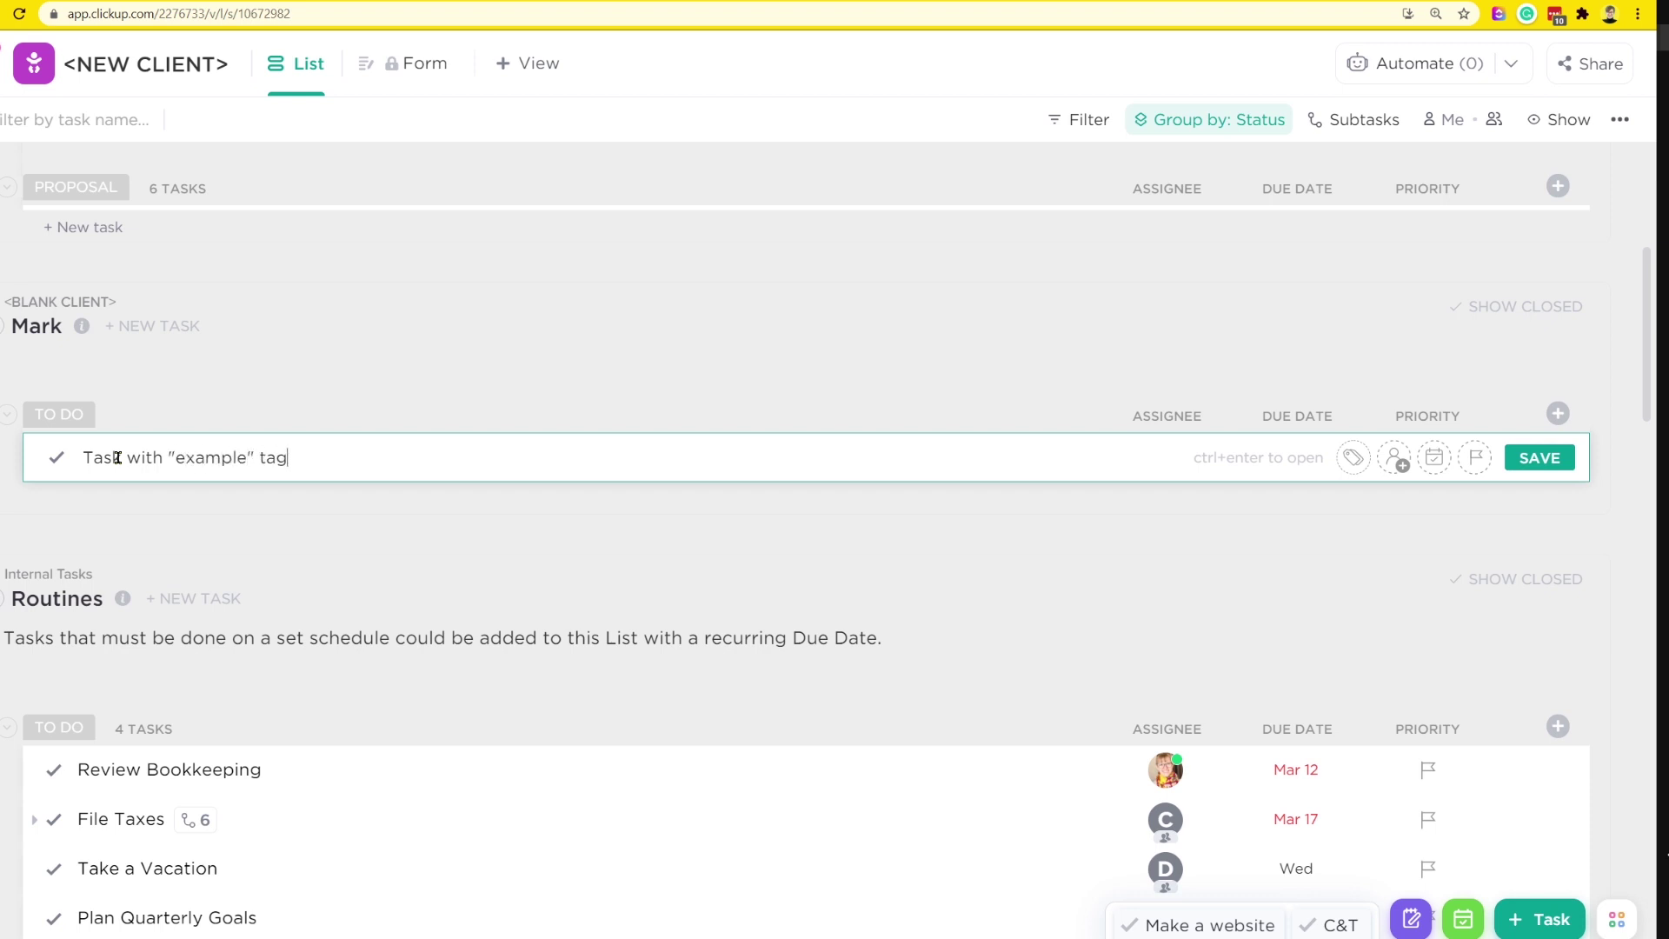
pyautogui.hotkey('ctrl', 'a')
pyautogui.click(980, 447)
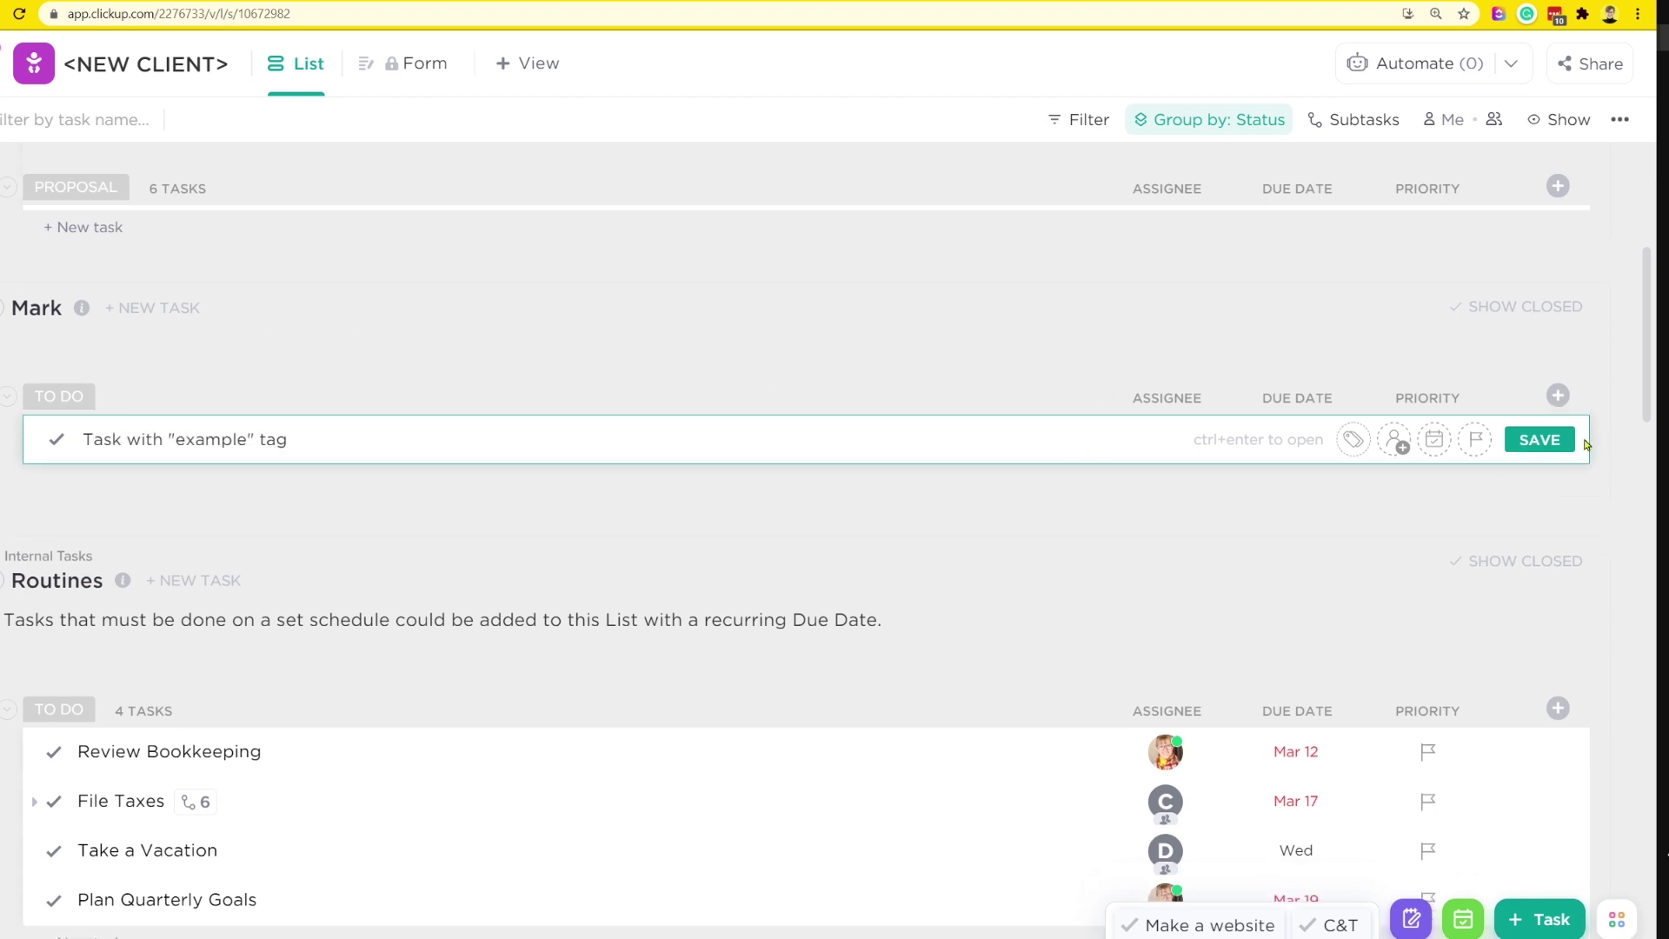
pyautogui.click(1539, 439)
pyautogui.click(211, 439)
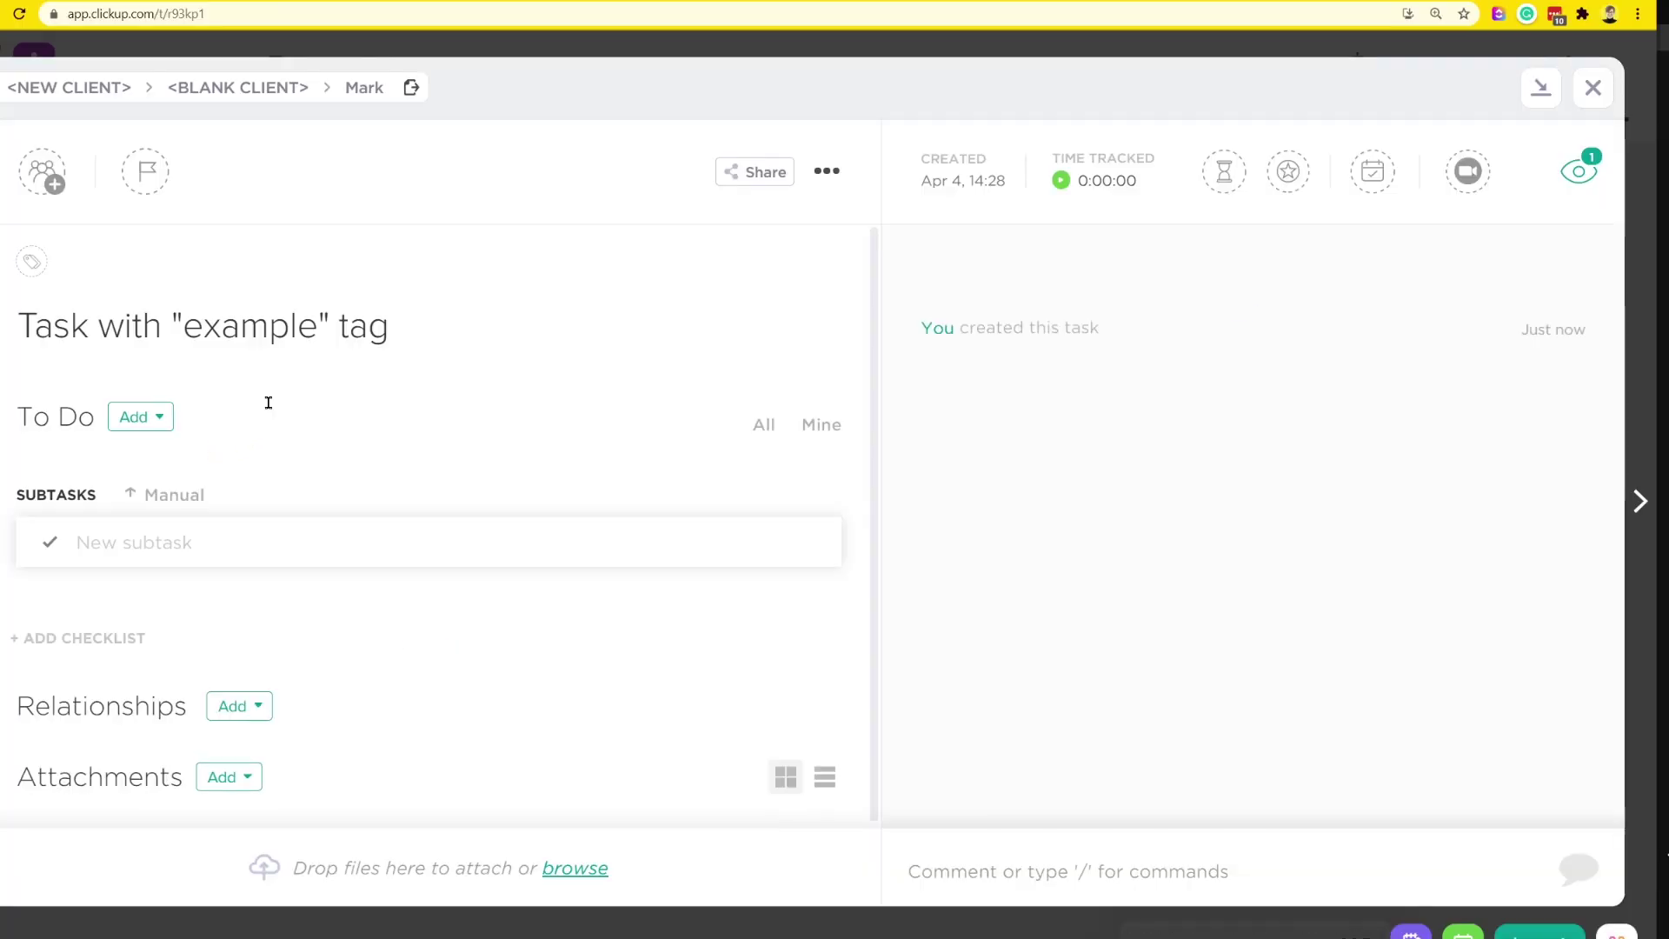
# Step: Check the task's watchers and add the example tag to it
pyautogui.click(1579, 171)
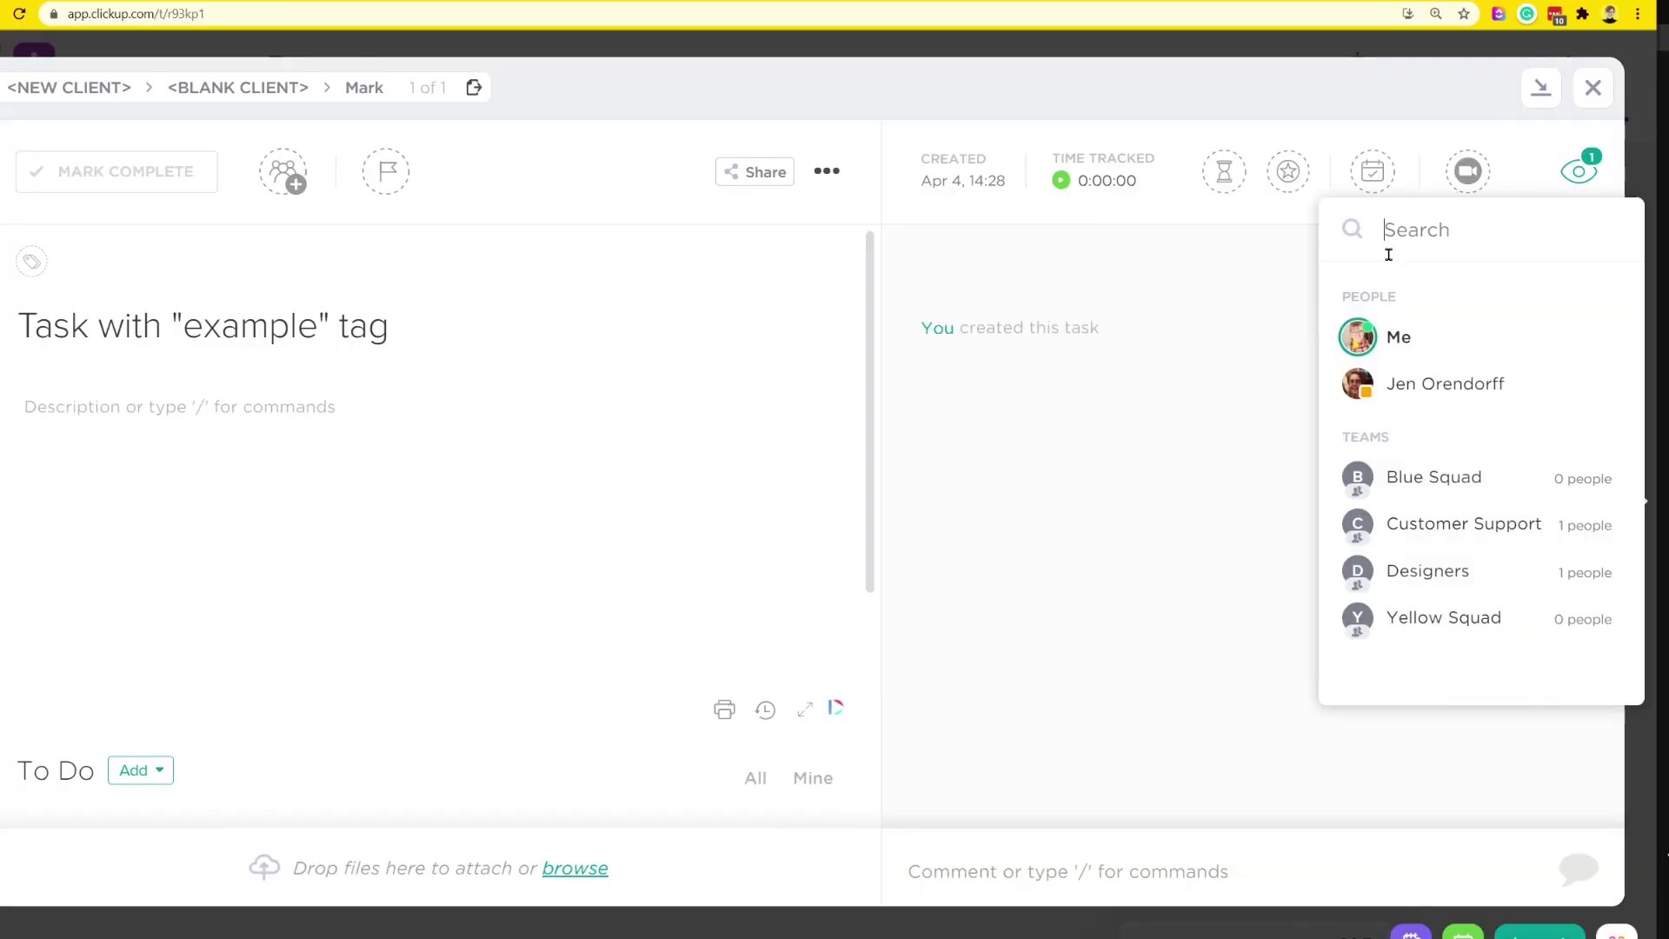
pyautogui.click(1310, 334)
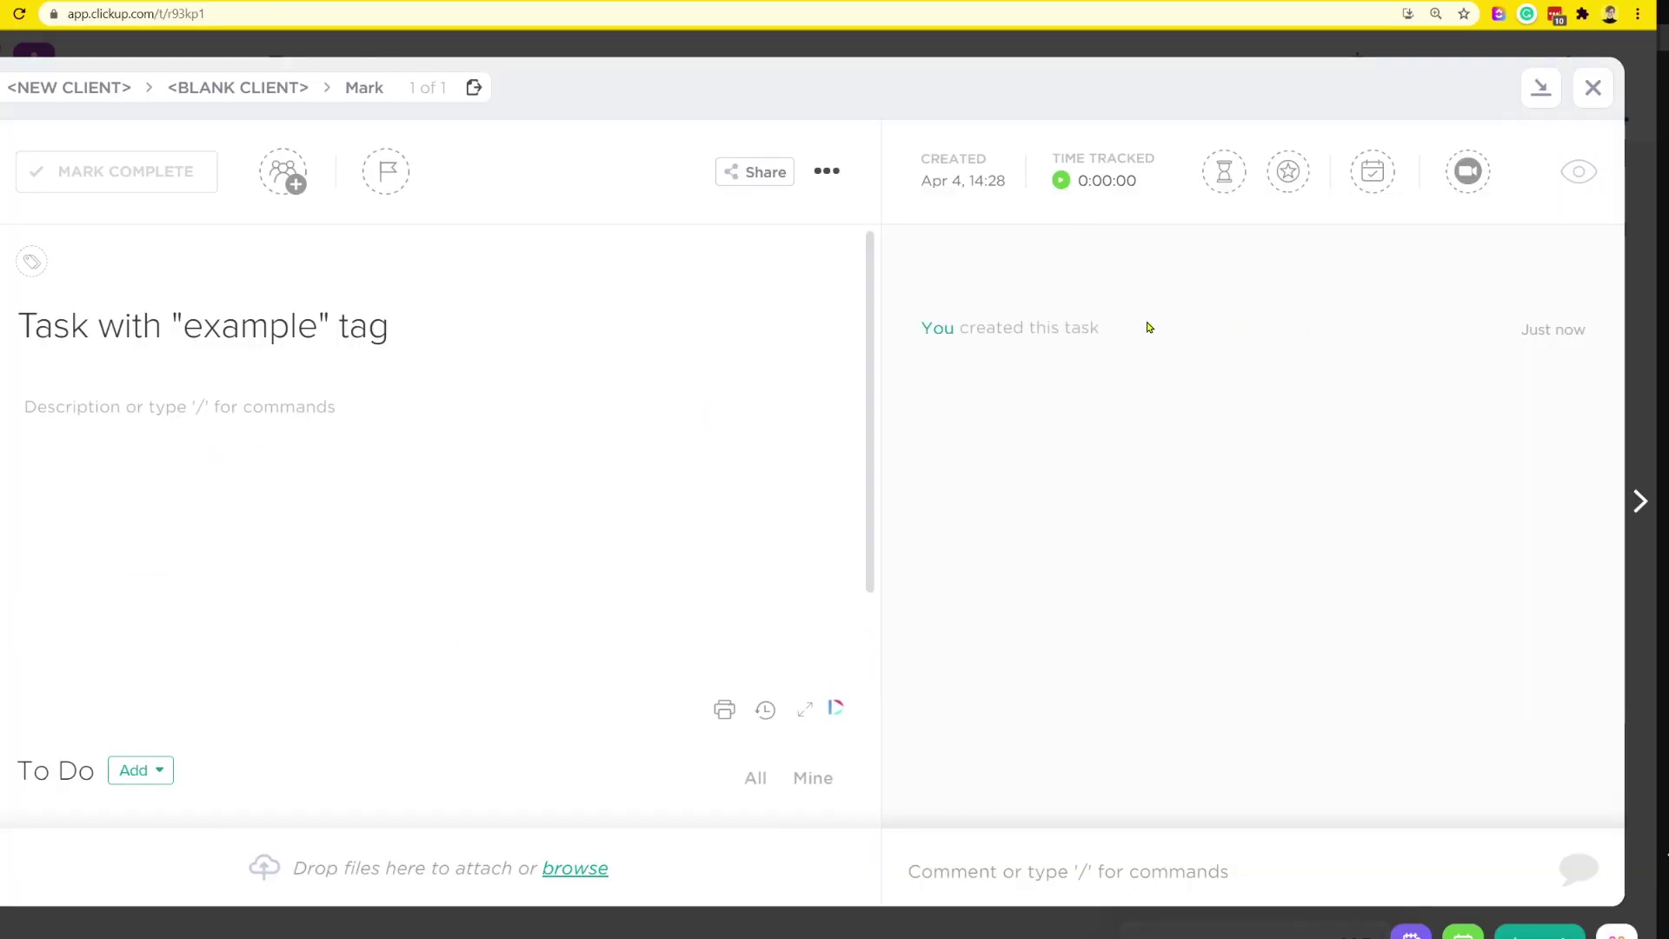
pyautogui.click(32, 263)
pyautogui.click(89, 383)
pyautogui.click(741, 328)
pyautogui.scroll(-4, 738, 331)
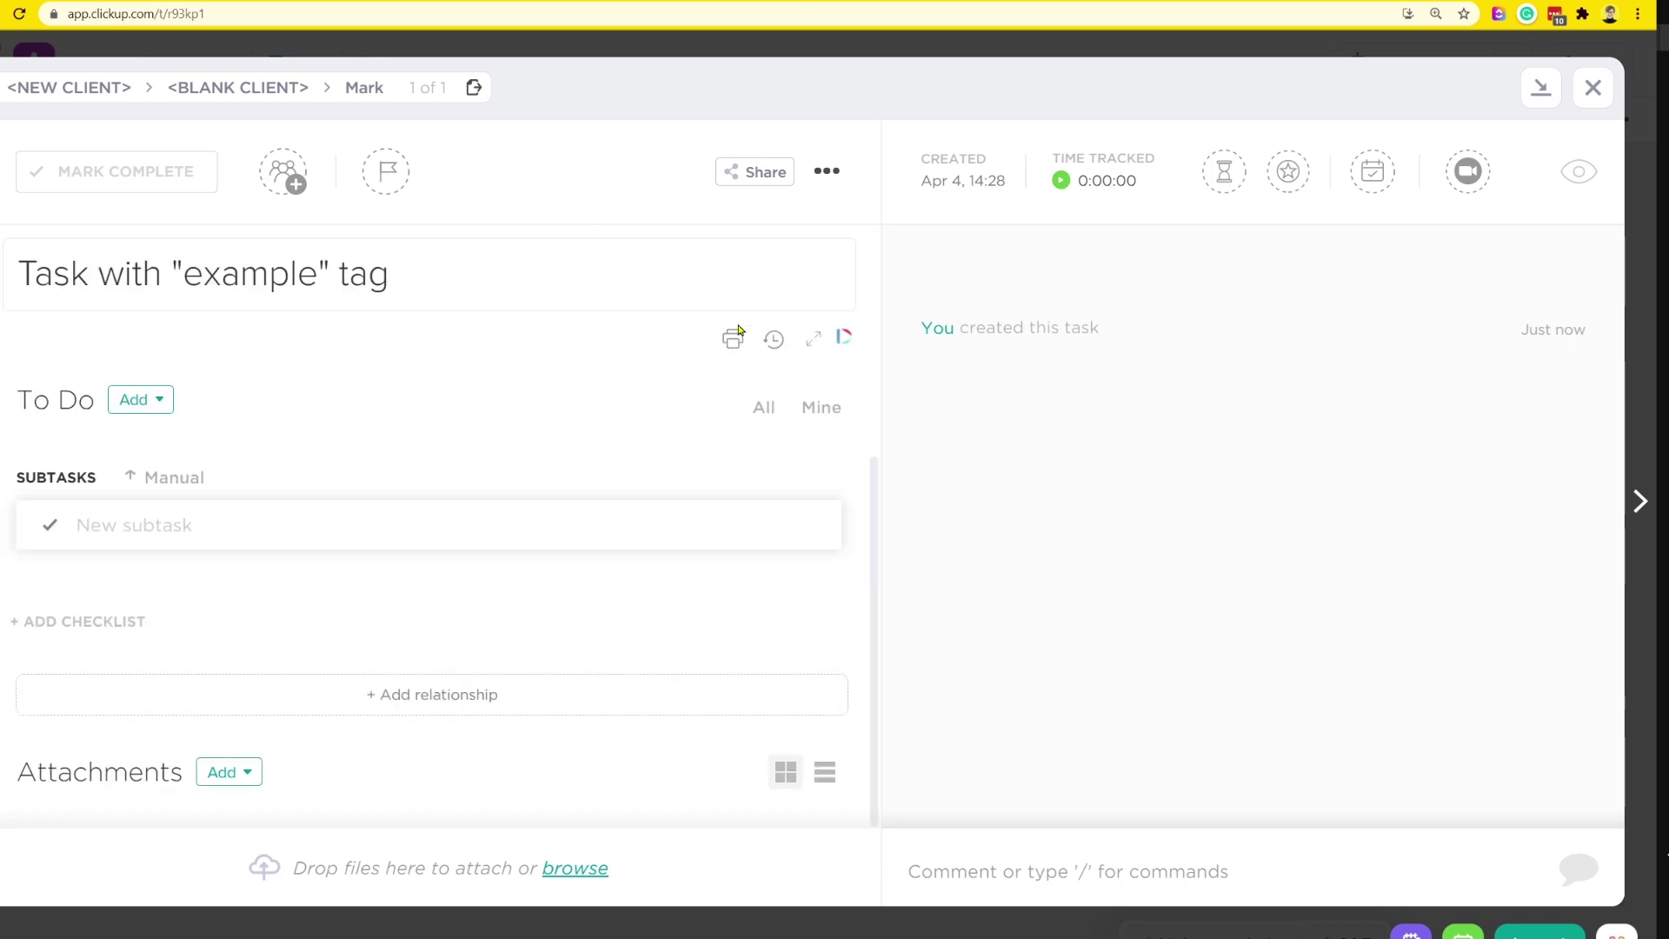
pyautogui.scroll(5, 774, 309)
# Step: Choose Save as Template from the task's settings menu
pyautogui.click(823, 177)
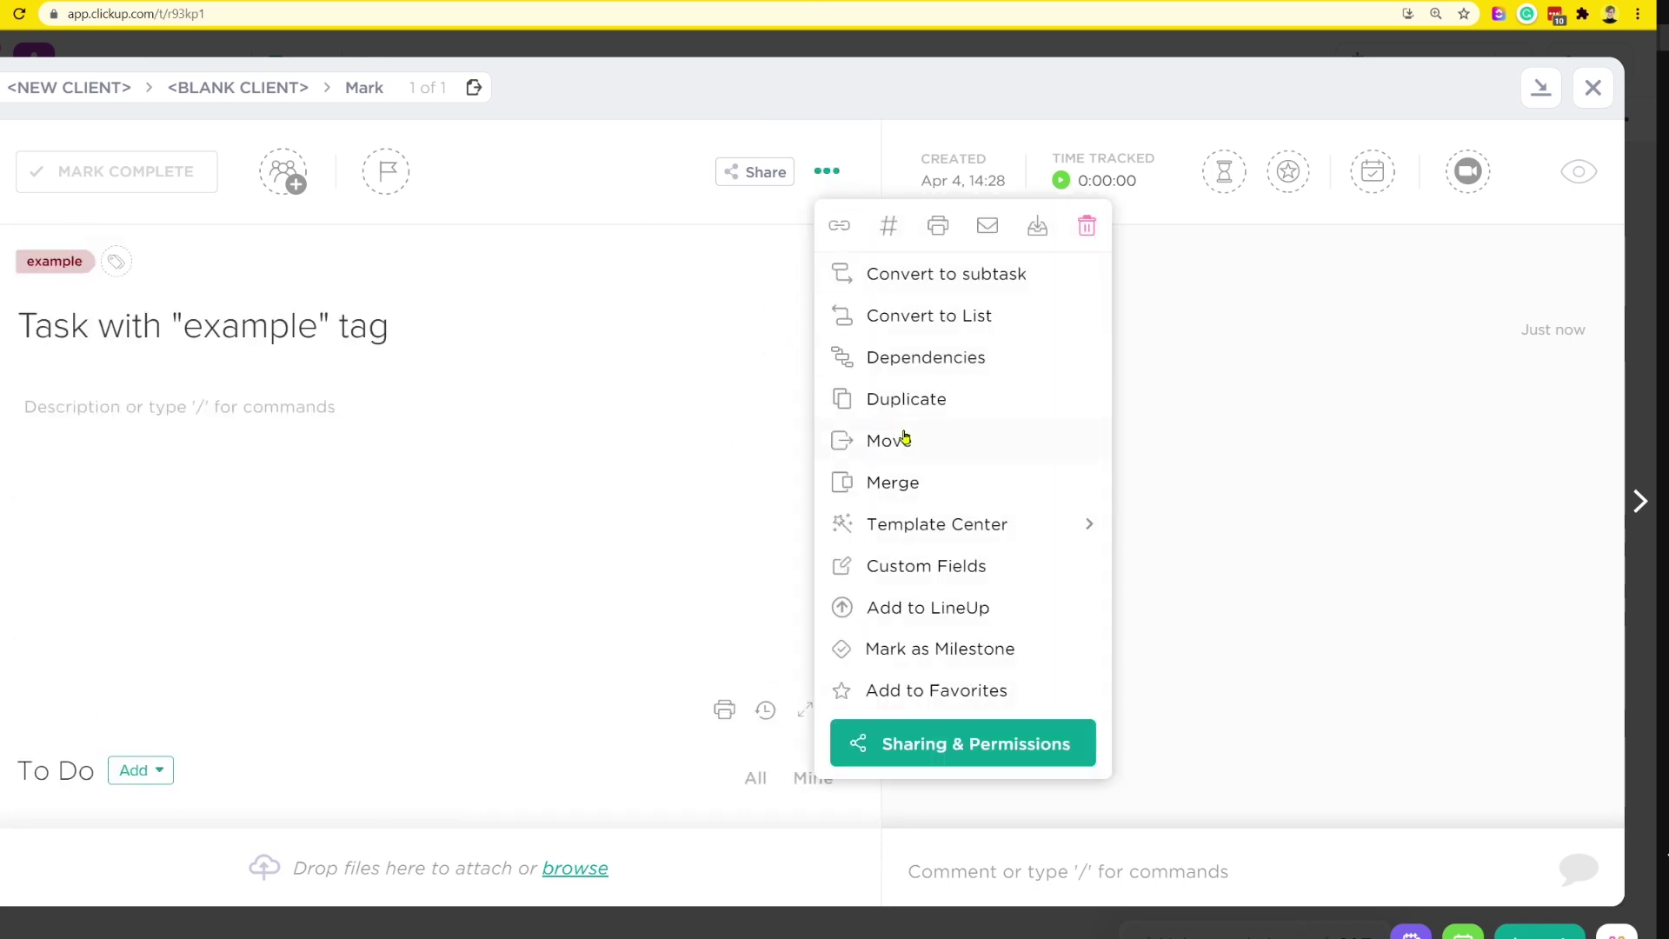
pyautogui.moveTo(956, 521)
pyautogui.click(1290, 563)
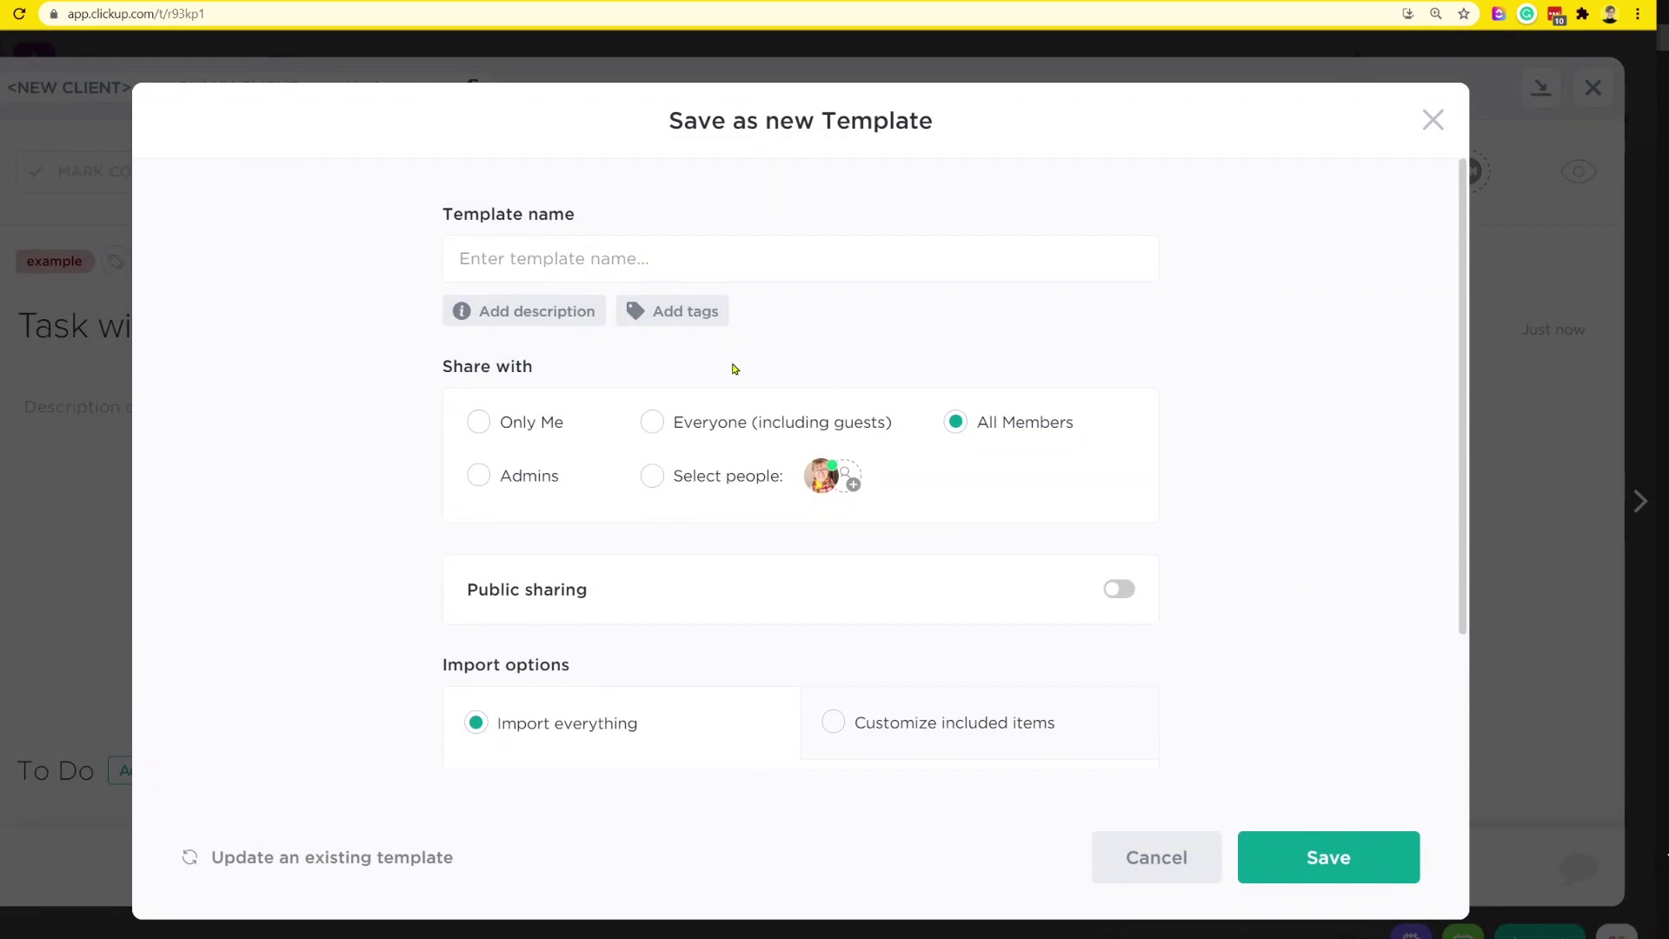
# Step: Save the template as 'add "example" tag' and return to the form editor
pyautogui.write('Task with "example" tag')
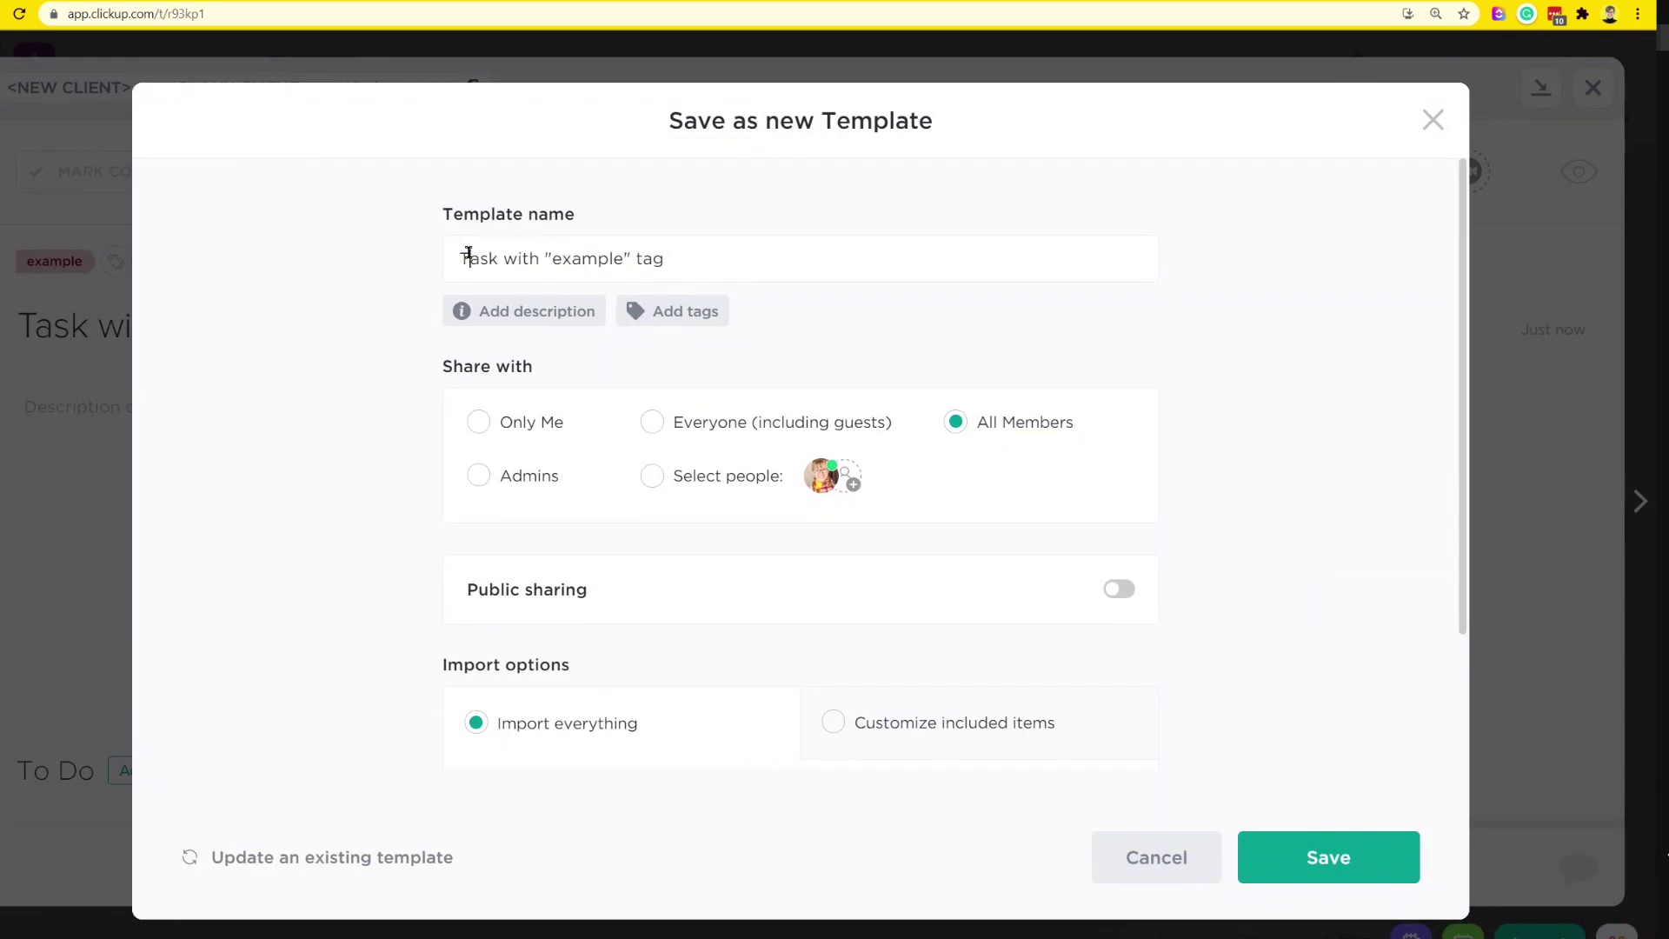
pyautogui.write('add')
pyautogui.press('Delete')
pyautogui.press('Delete')
pyautogui.press('Delete')
pyautogui.press('Delete')
pyautogui.press('Delete')
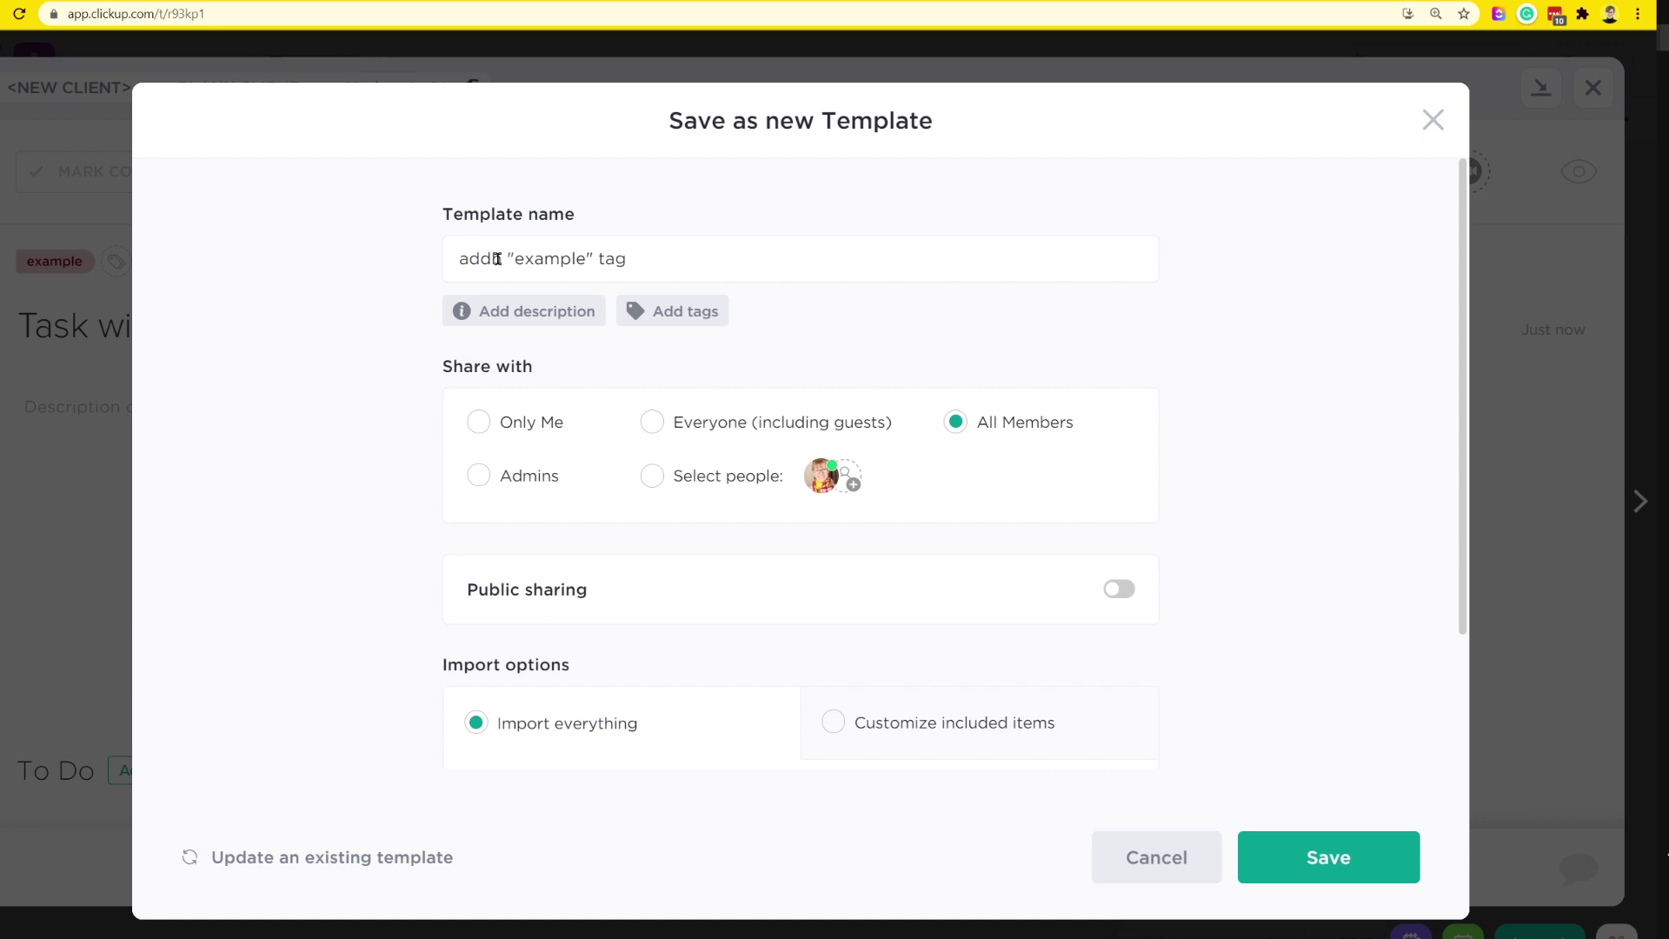
pyautogui.click(1302, 847)
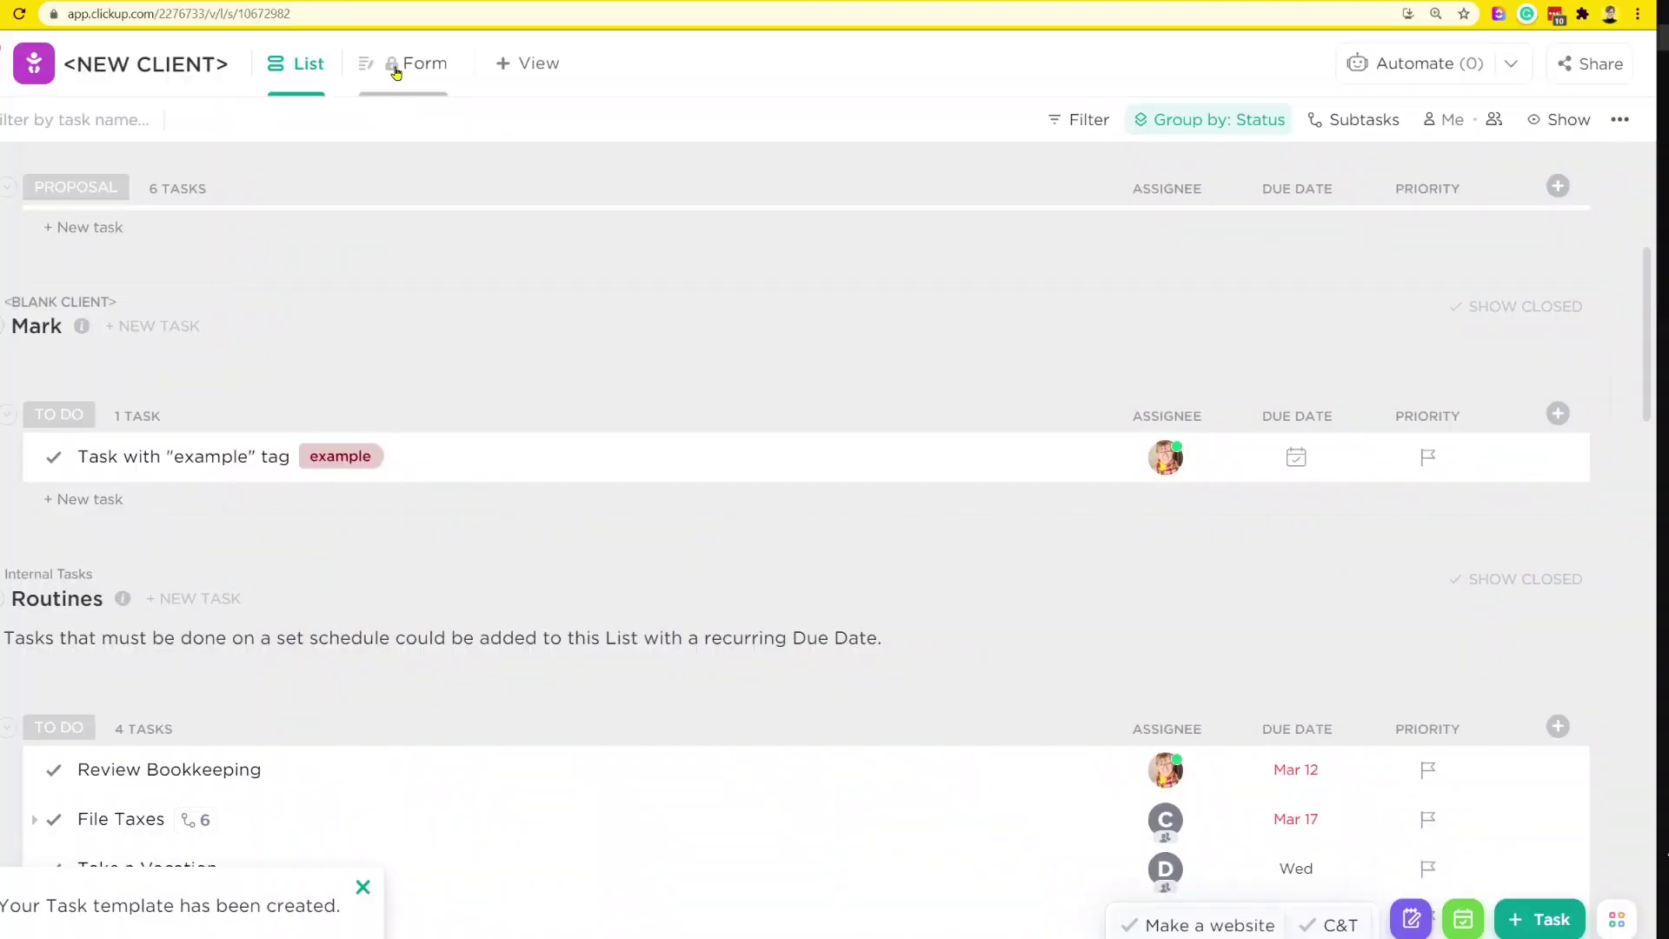
pyautogui.click(396, 72)
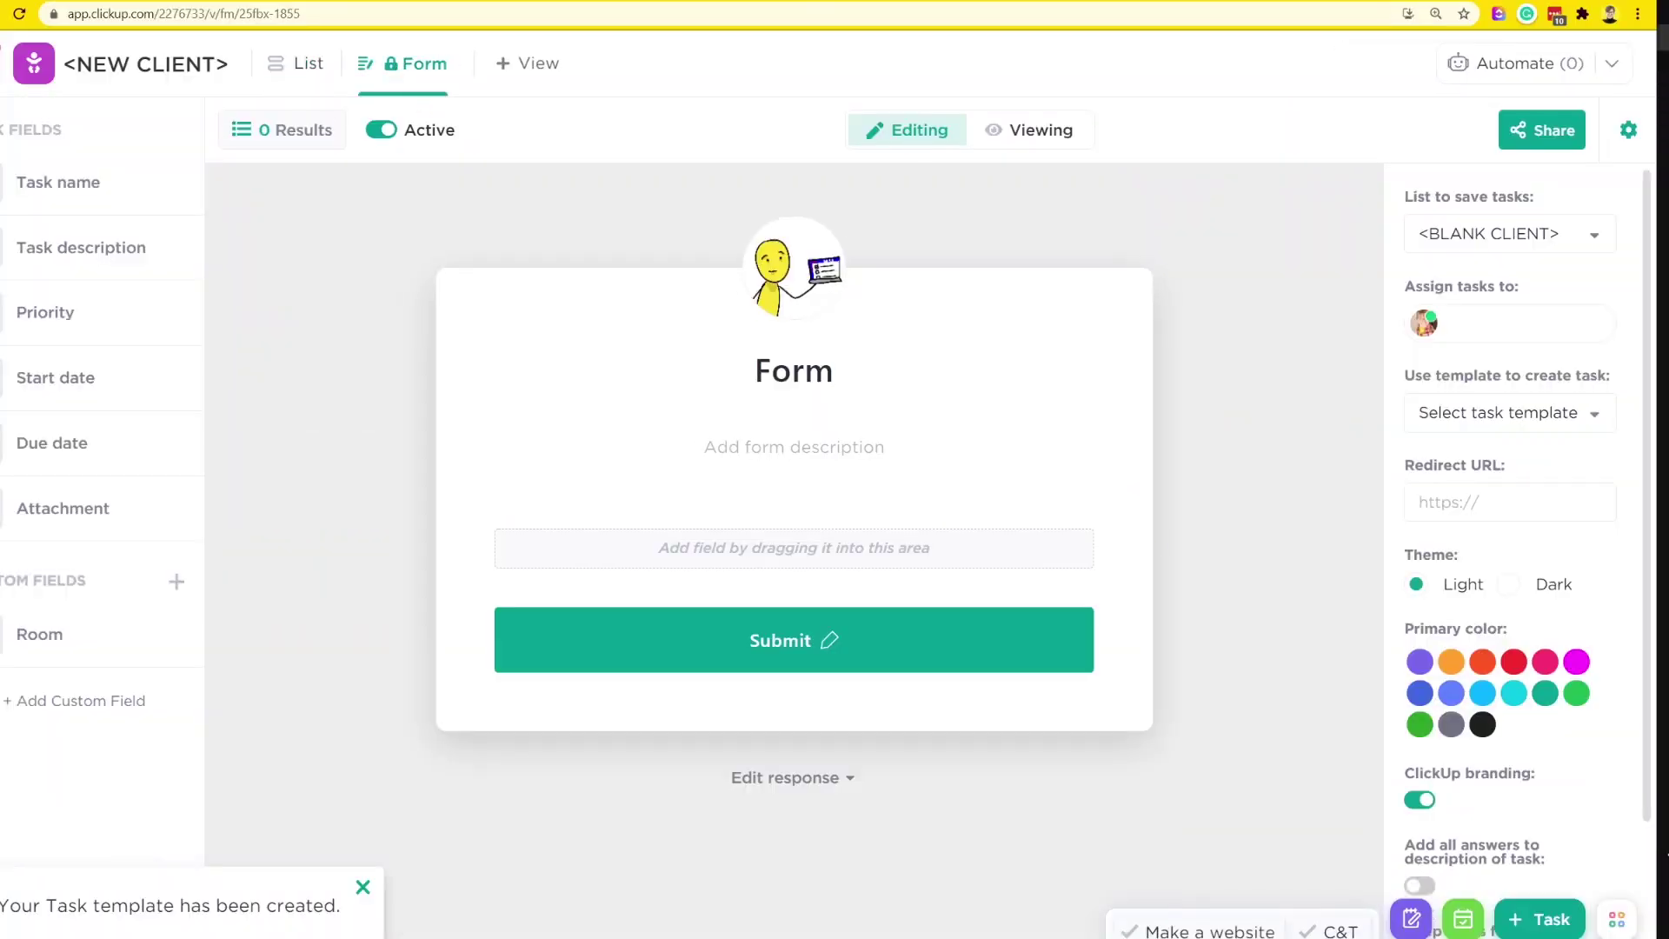
# Step: Search 'ex' and apply the Just add "example" Tag template to form tasks
pyautogui.click(1446, 425)
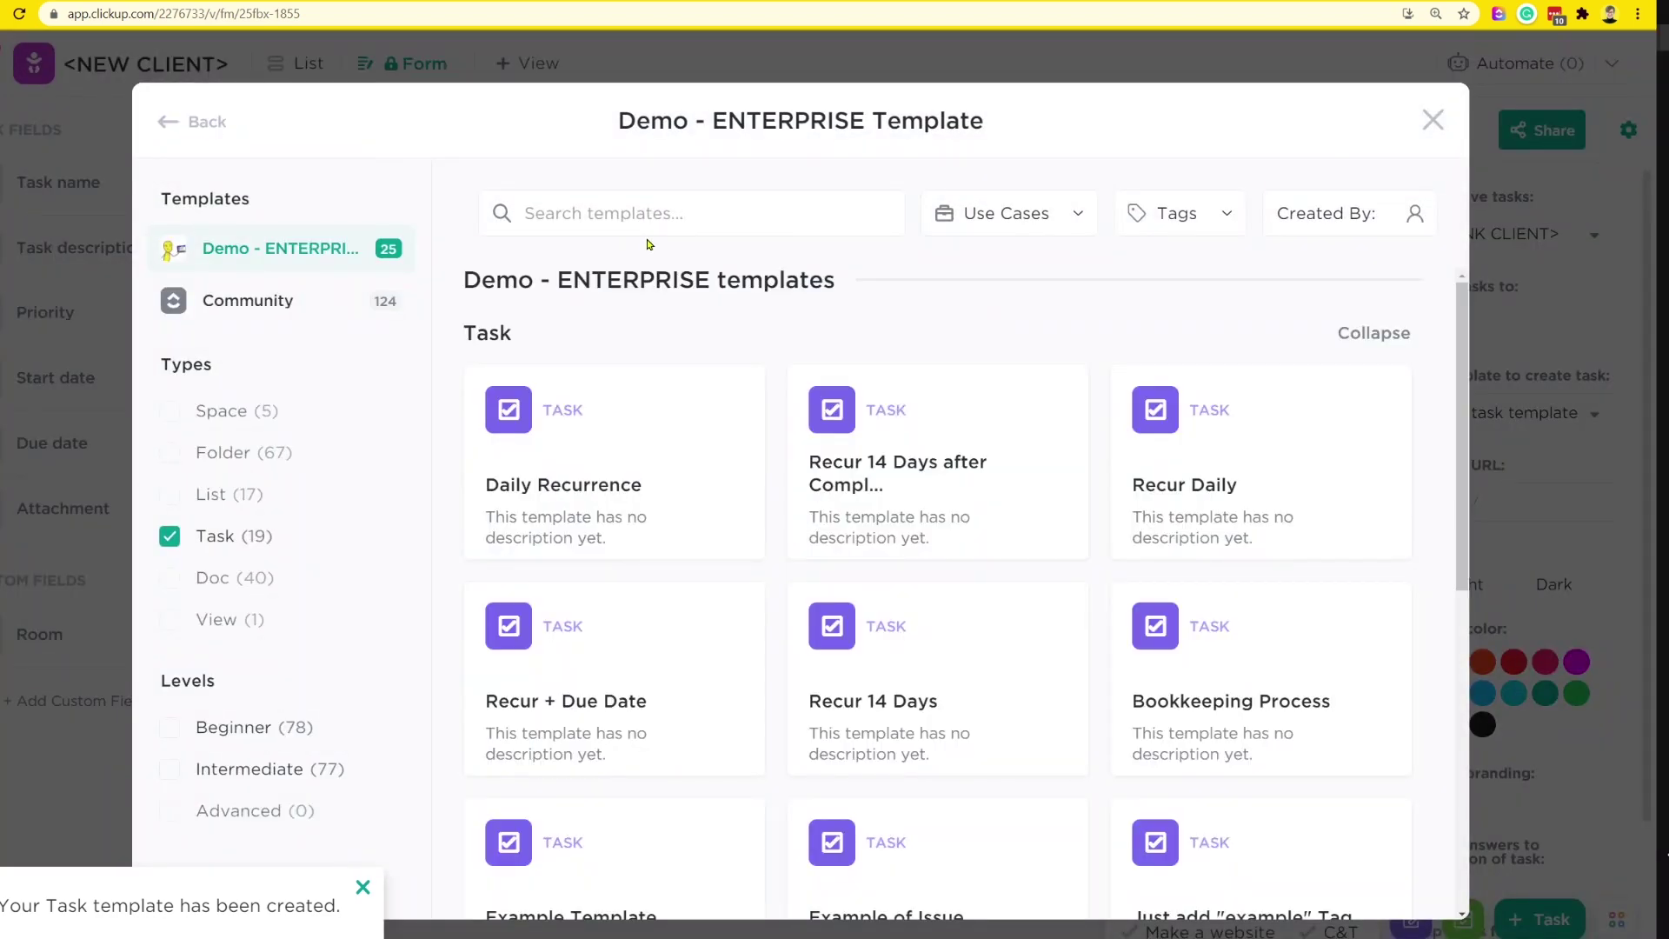
pyautogui.write('example')
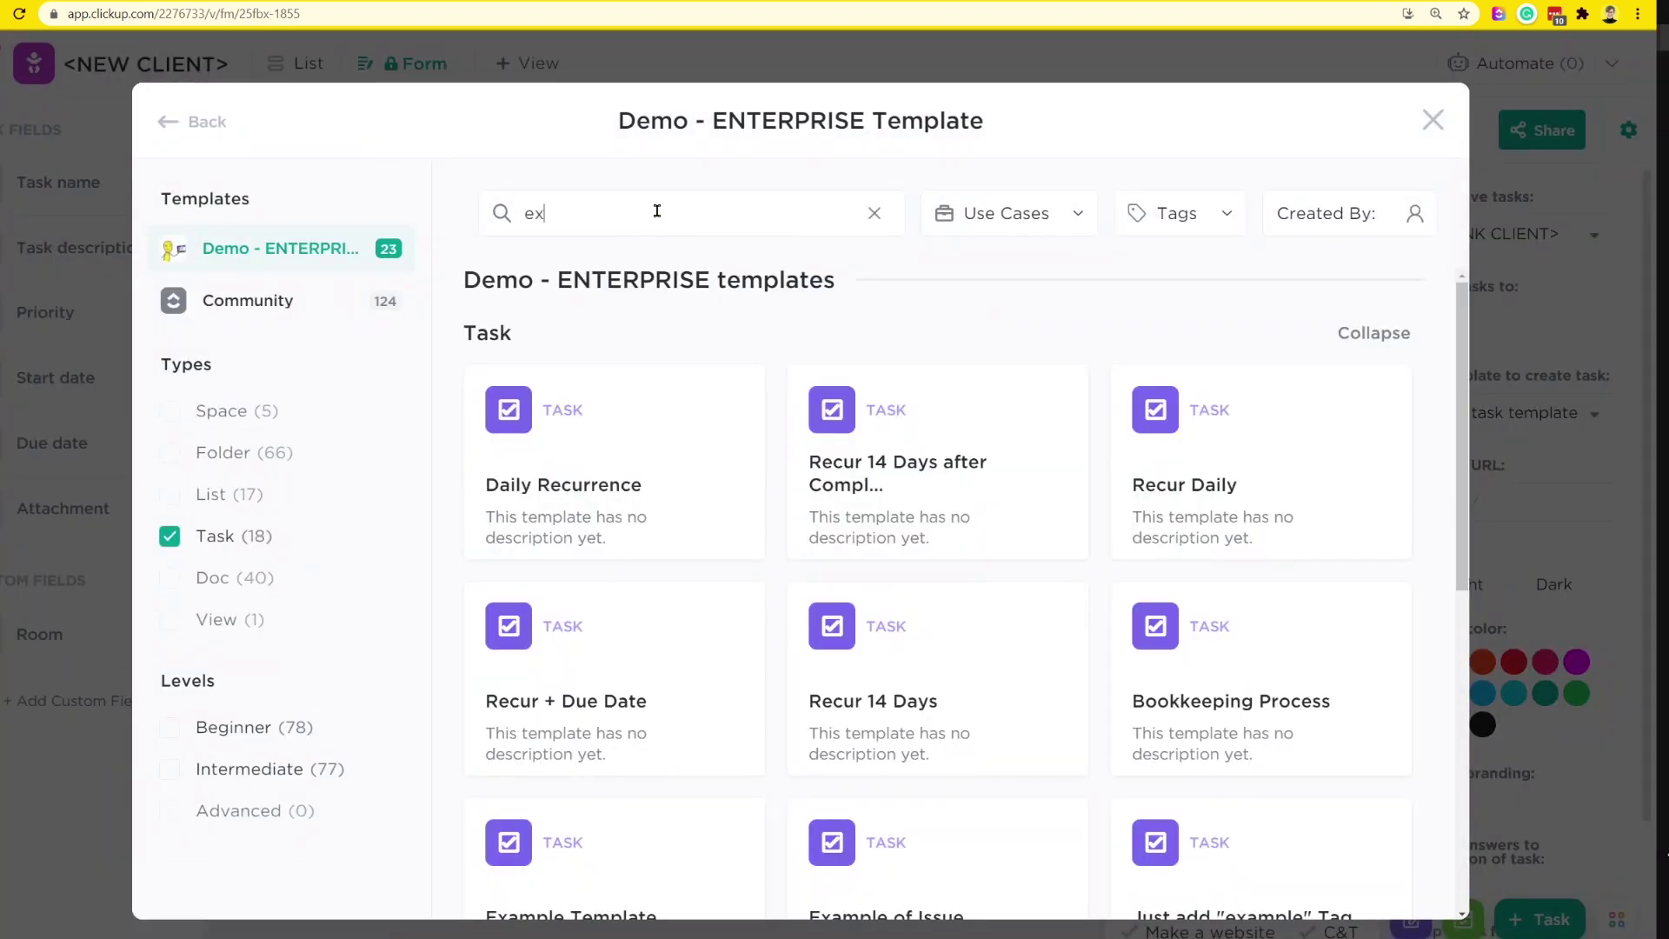
pyautogui.click(1373, 504)
pyautogui.click(962, 575)
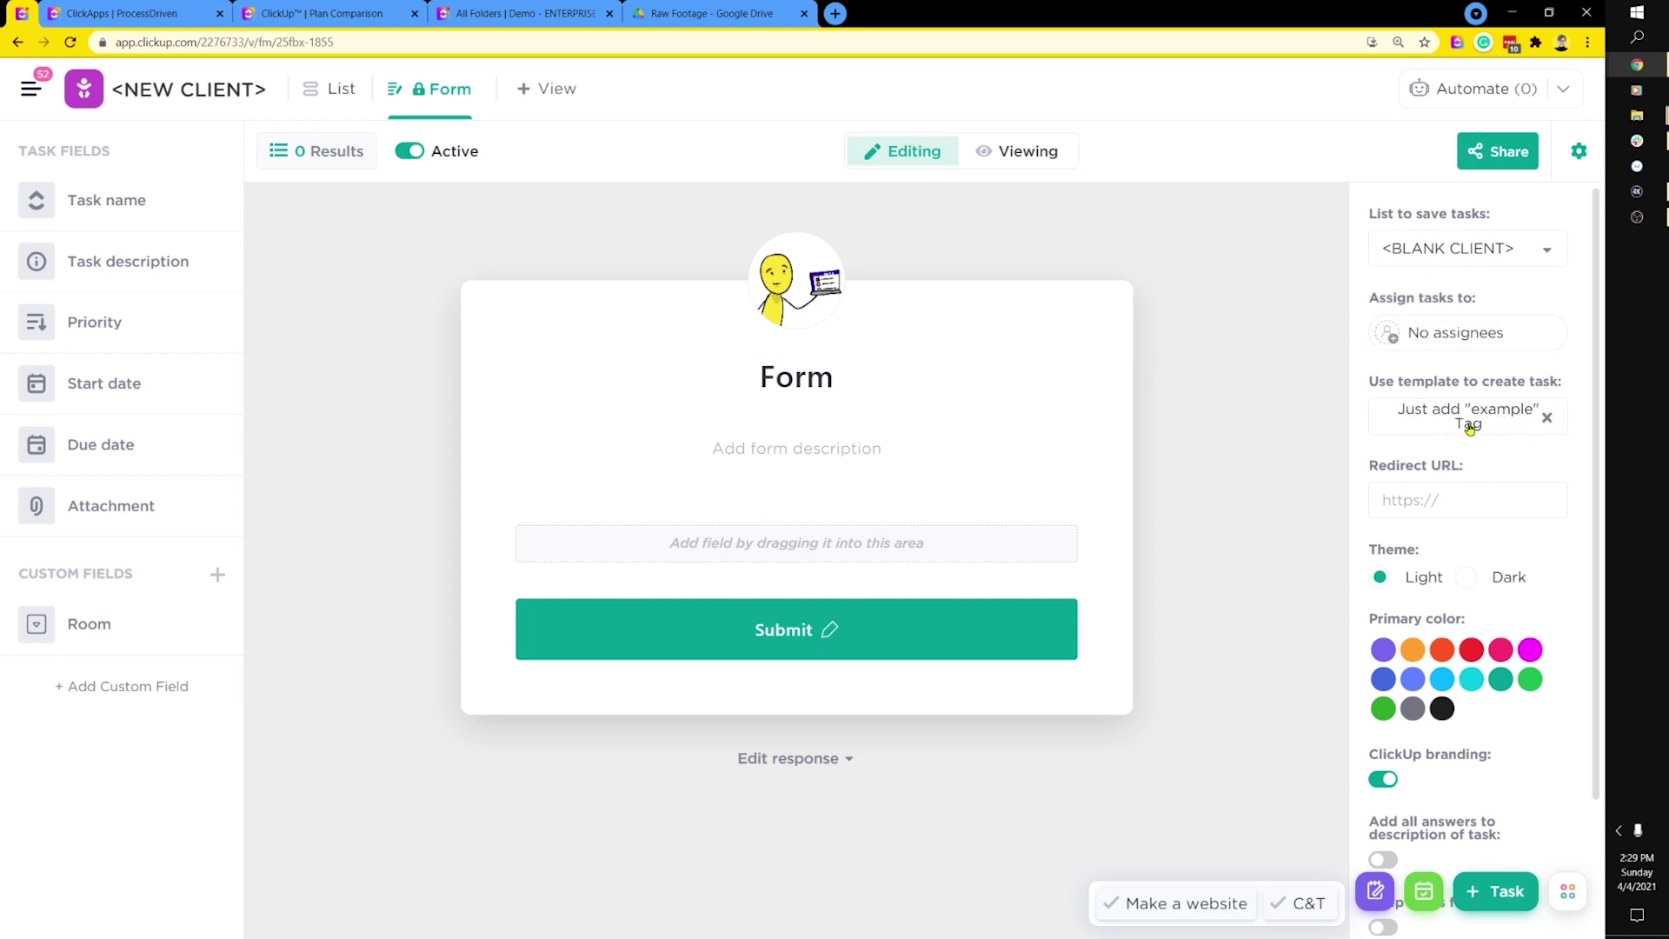
# Step: Preview the form as respondents see it, then return to the task list
pyautogui.click(1000, 153)
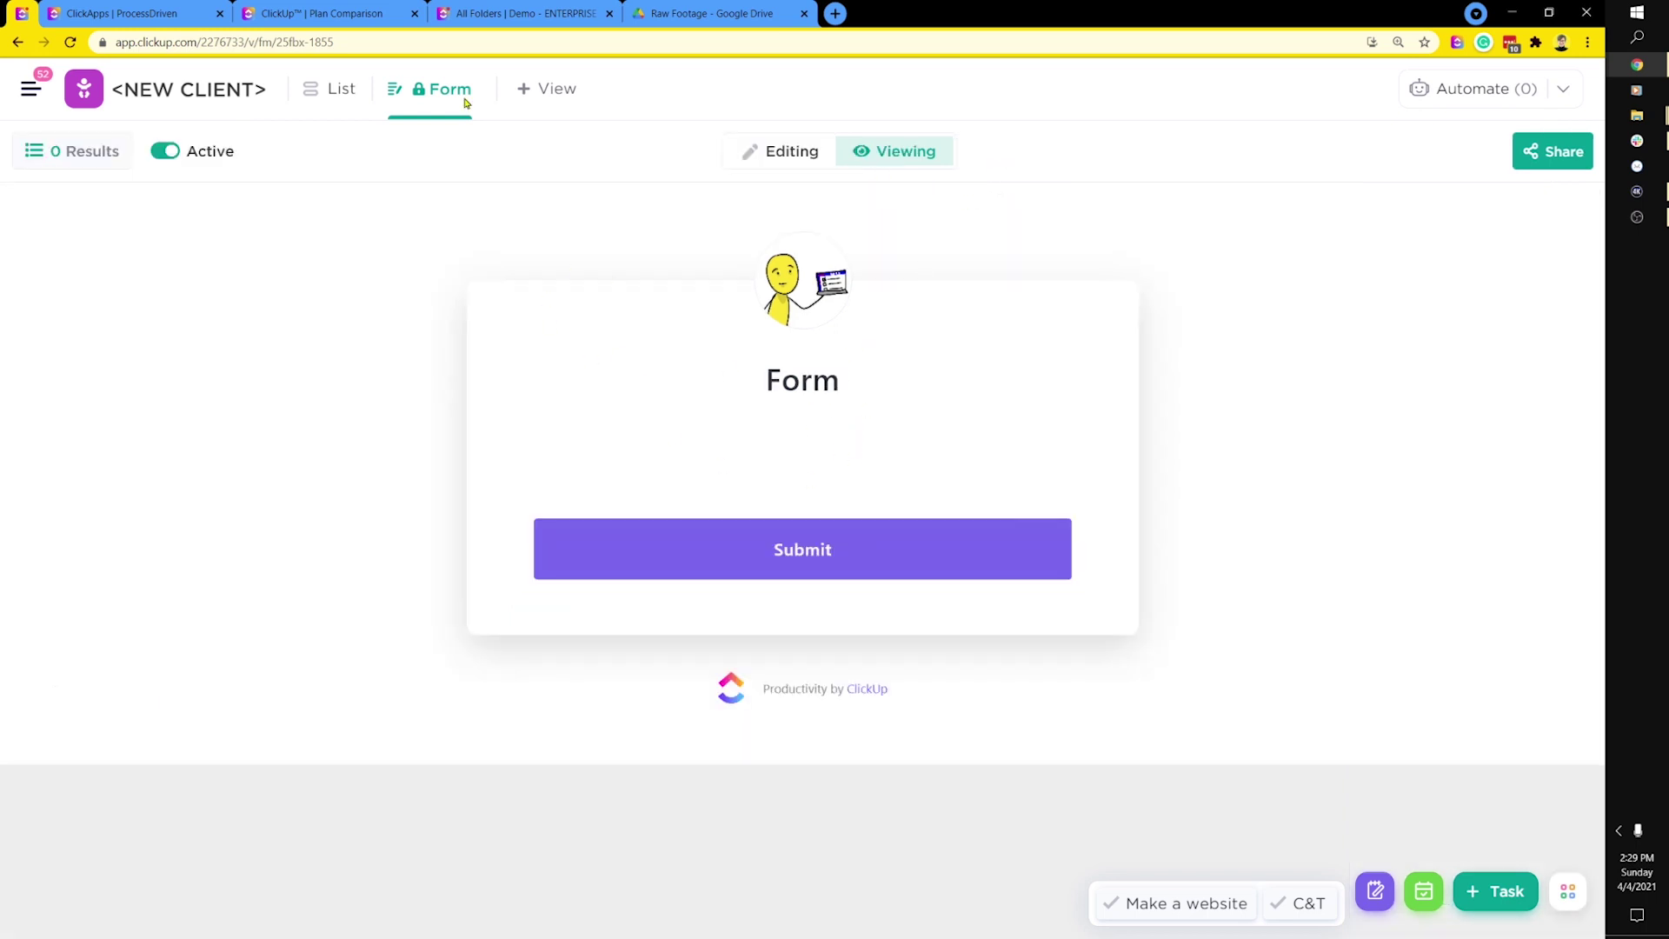
pyautogui.click(326, 91)
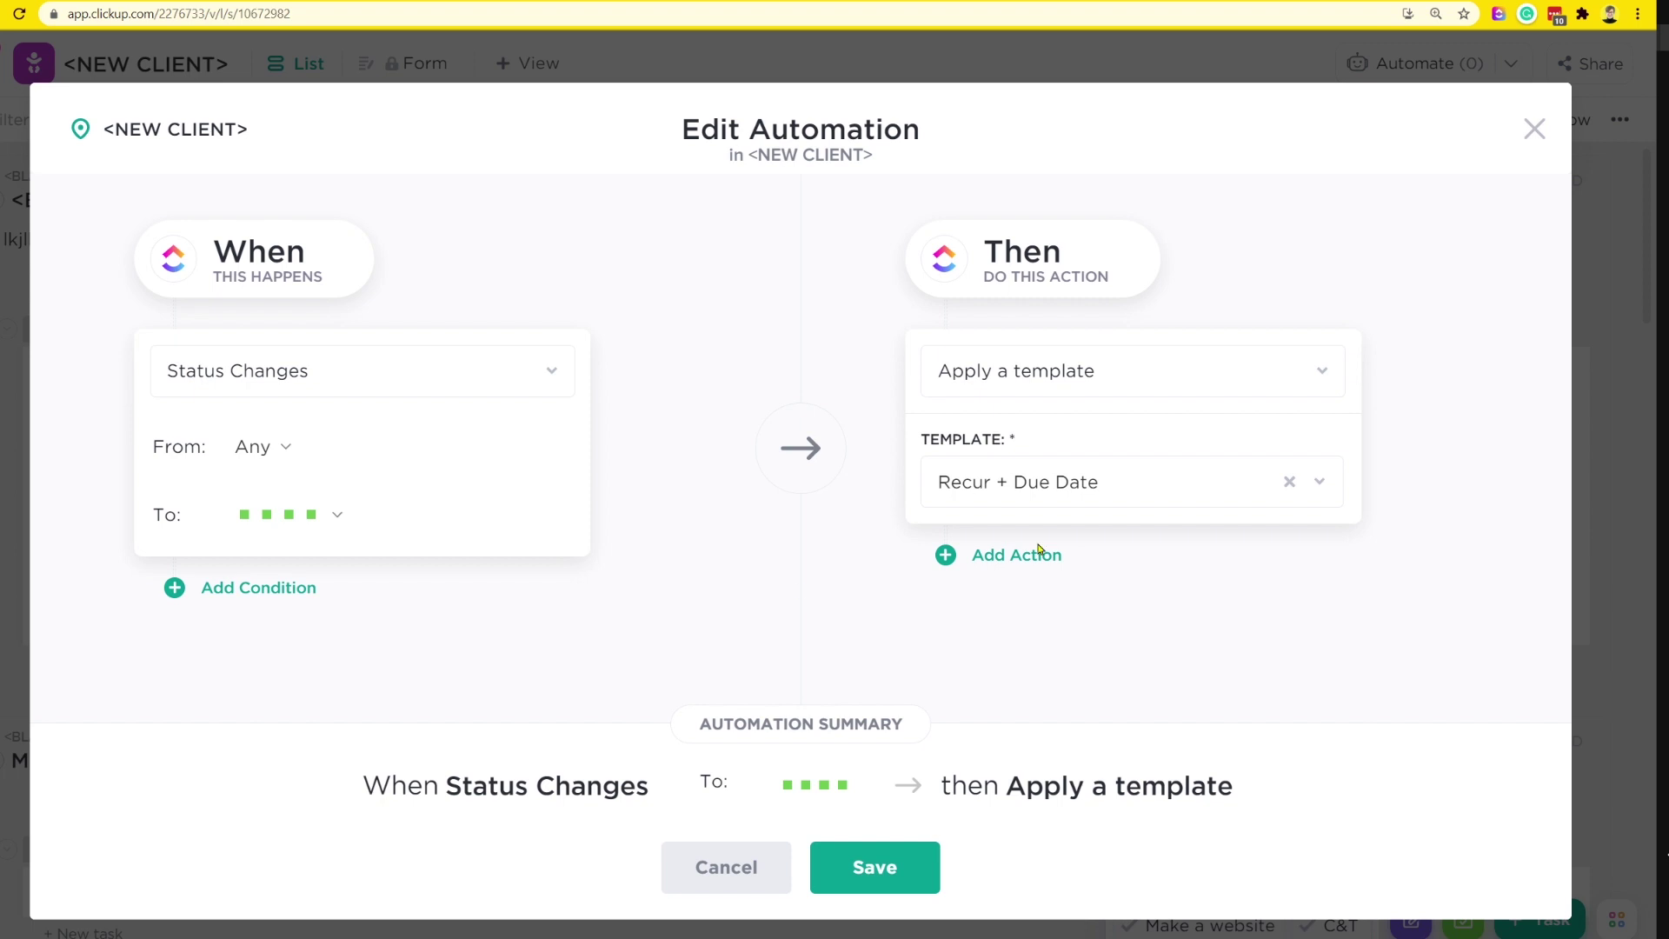
# Step: Delete the Change assignees action from the automation and close the editor
pyautogui.scroll(-2, 1019, 606)
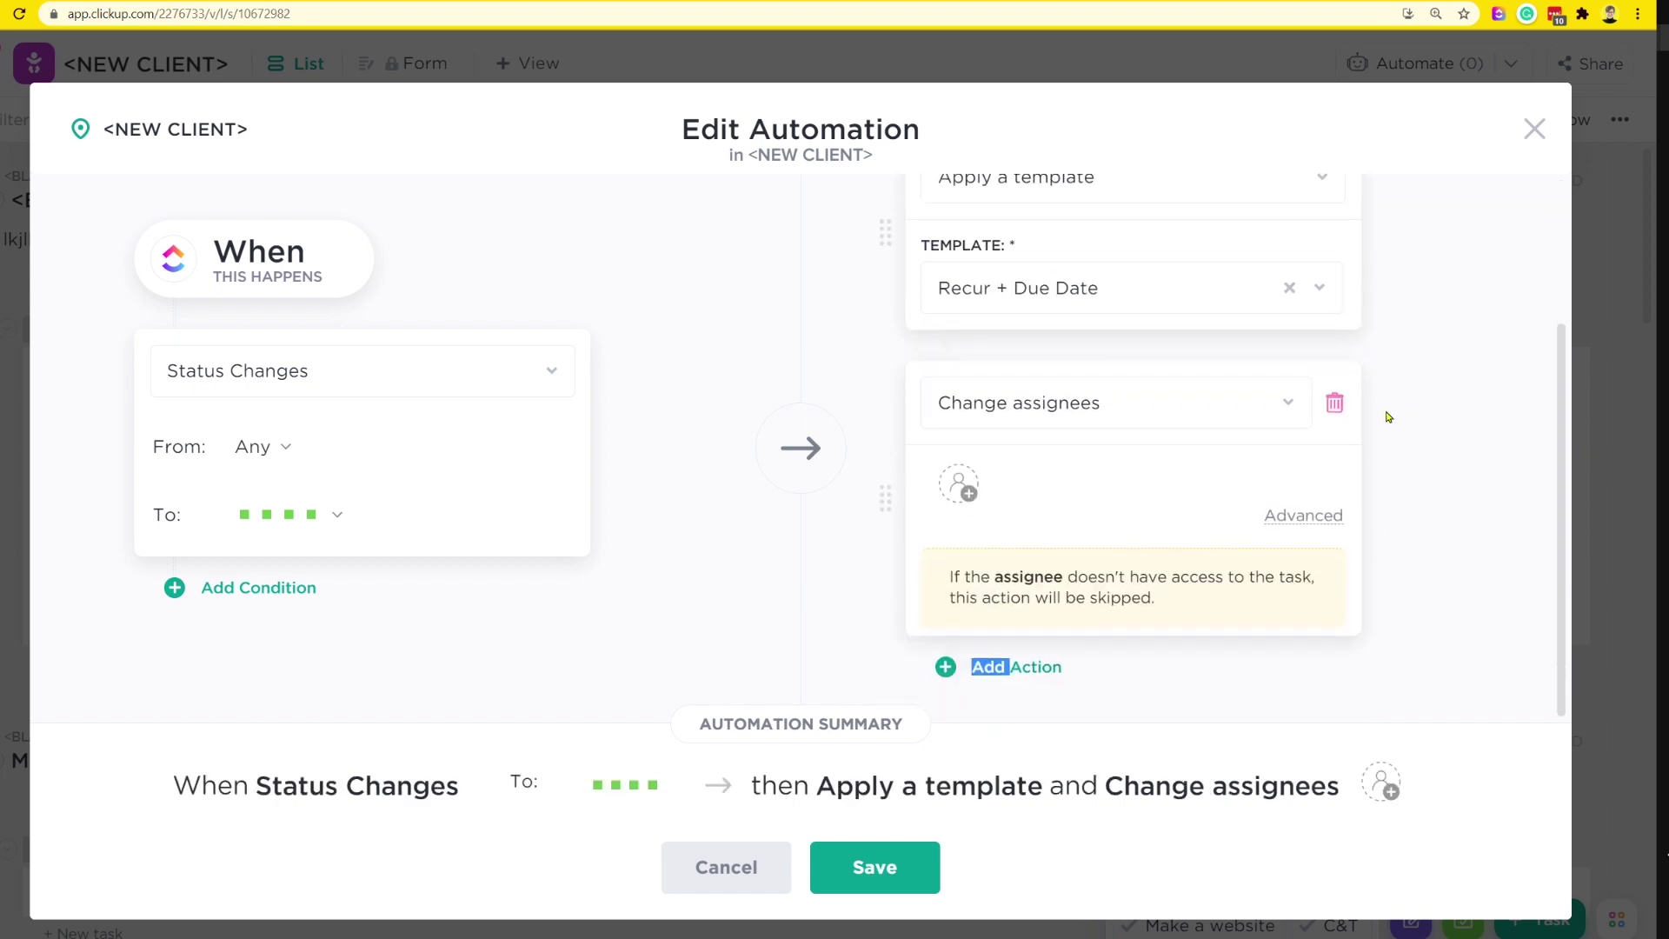
pyautogui.click(1334, 403)
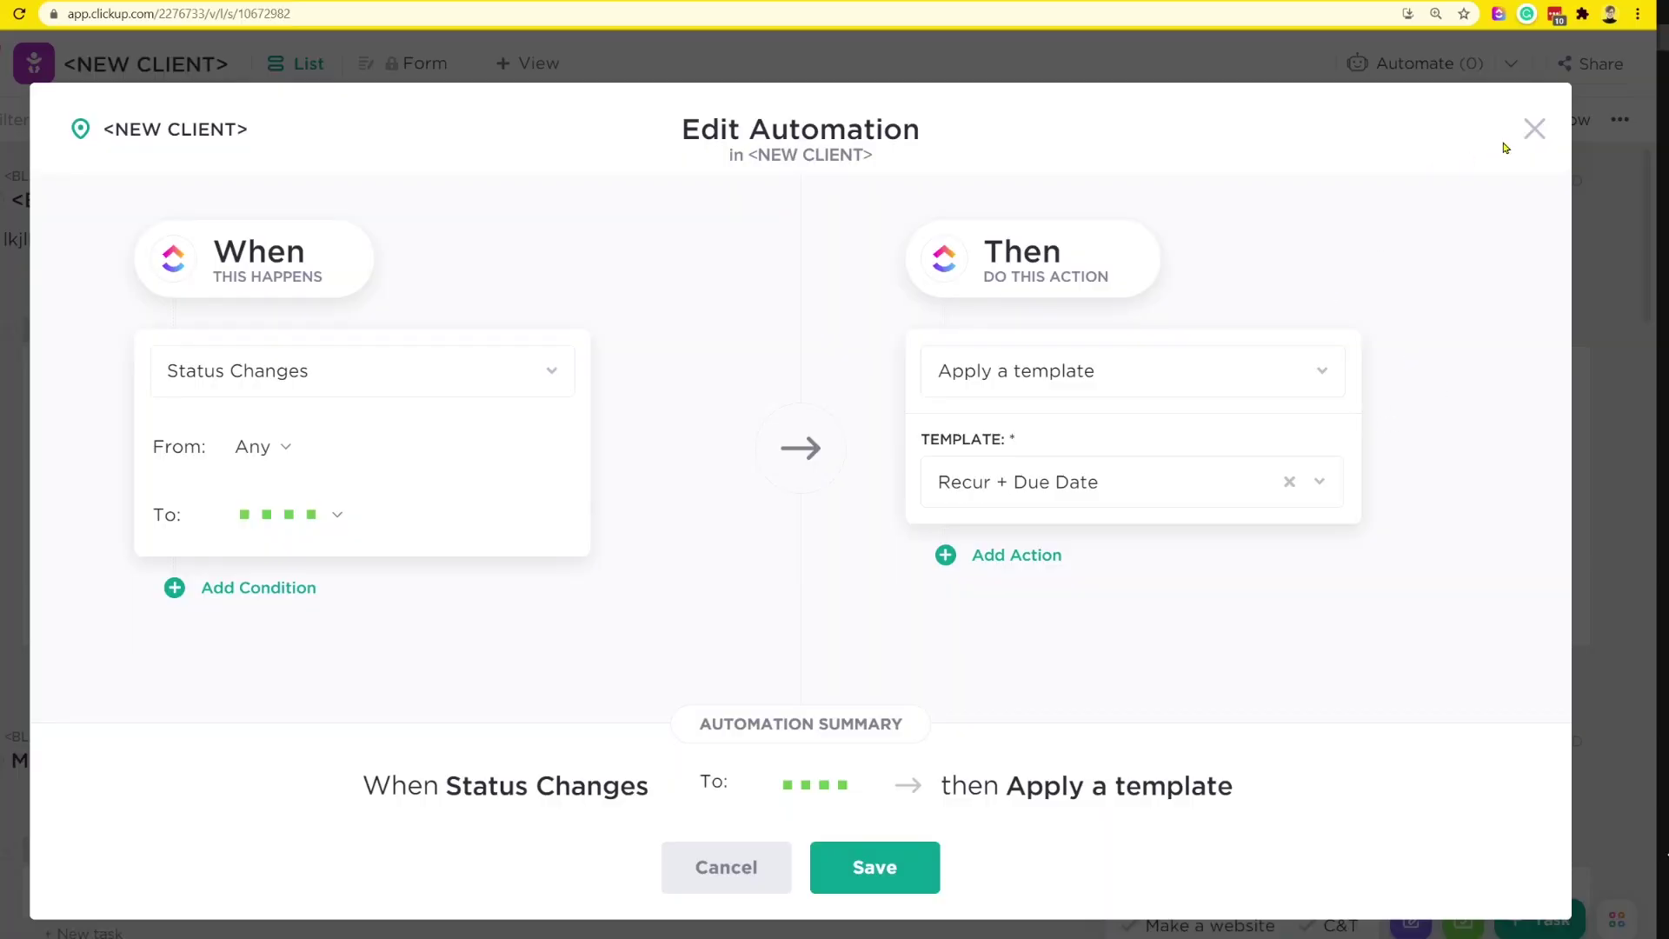
pyautogui.click(1534, 129)
pyautogui.scroll(-5, 631, 614)
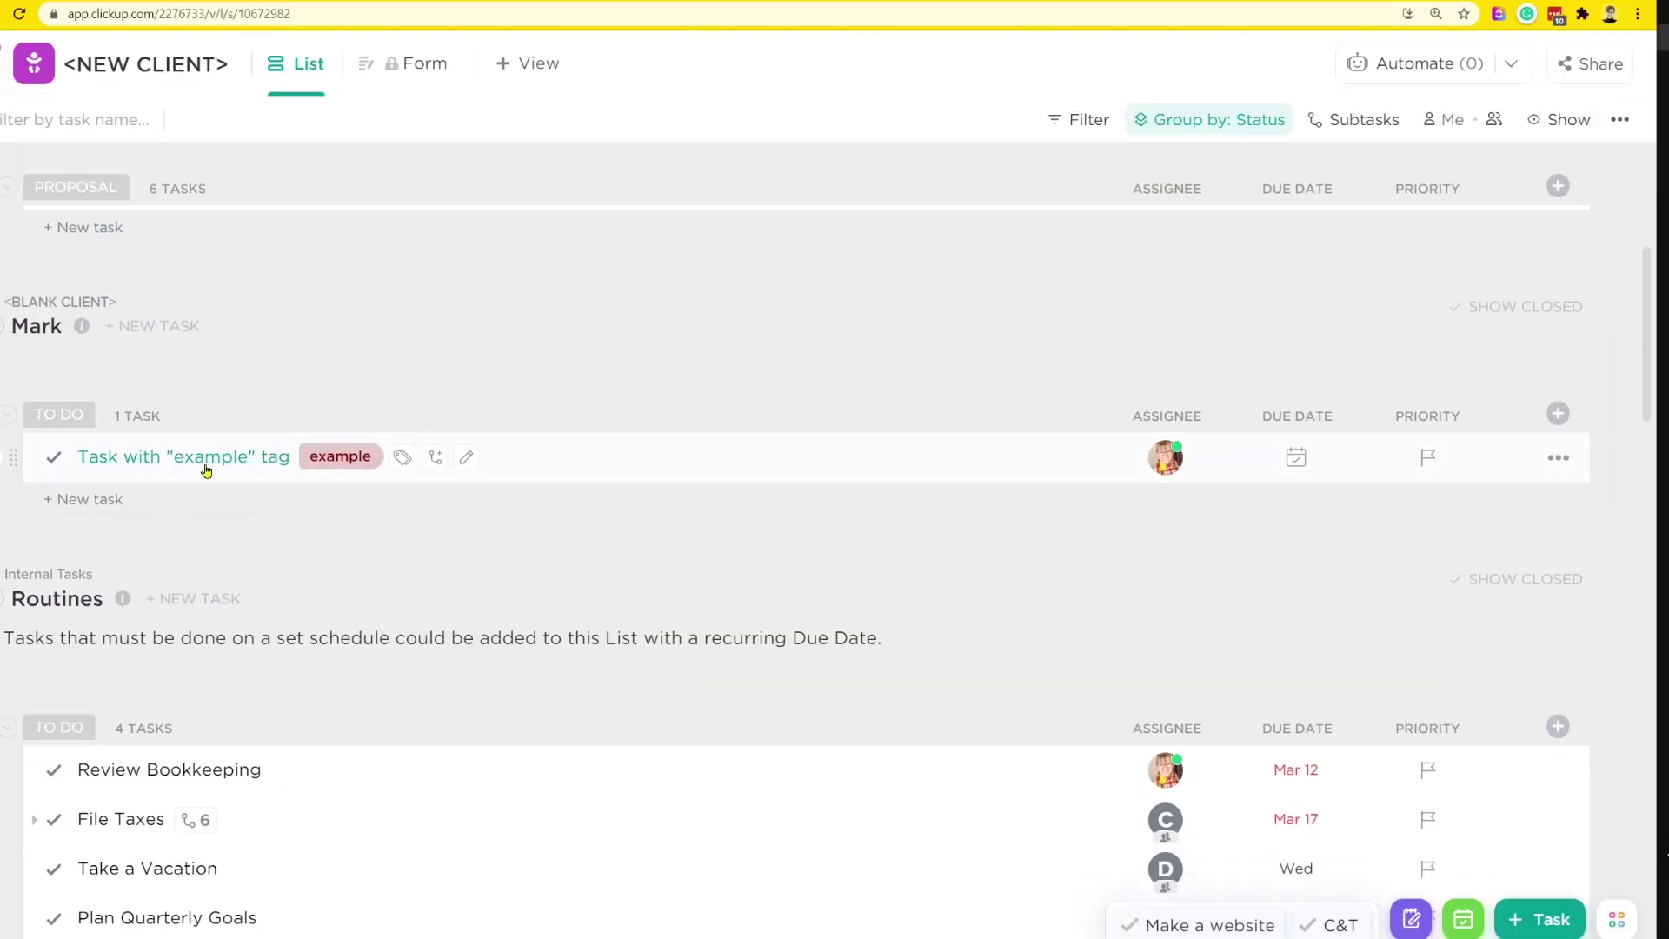
# Step: Set the example task's due date to April 22 and its priority to High
pyautogui.click(1295, 458)
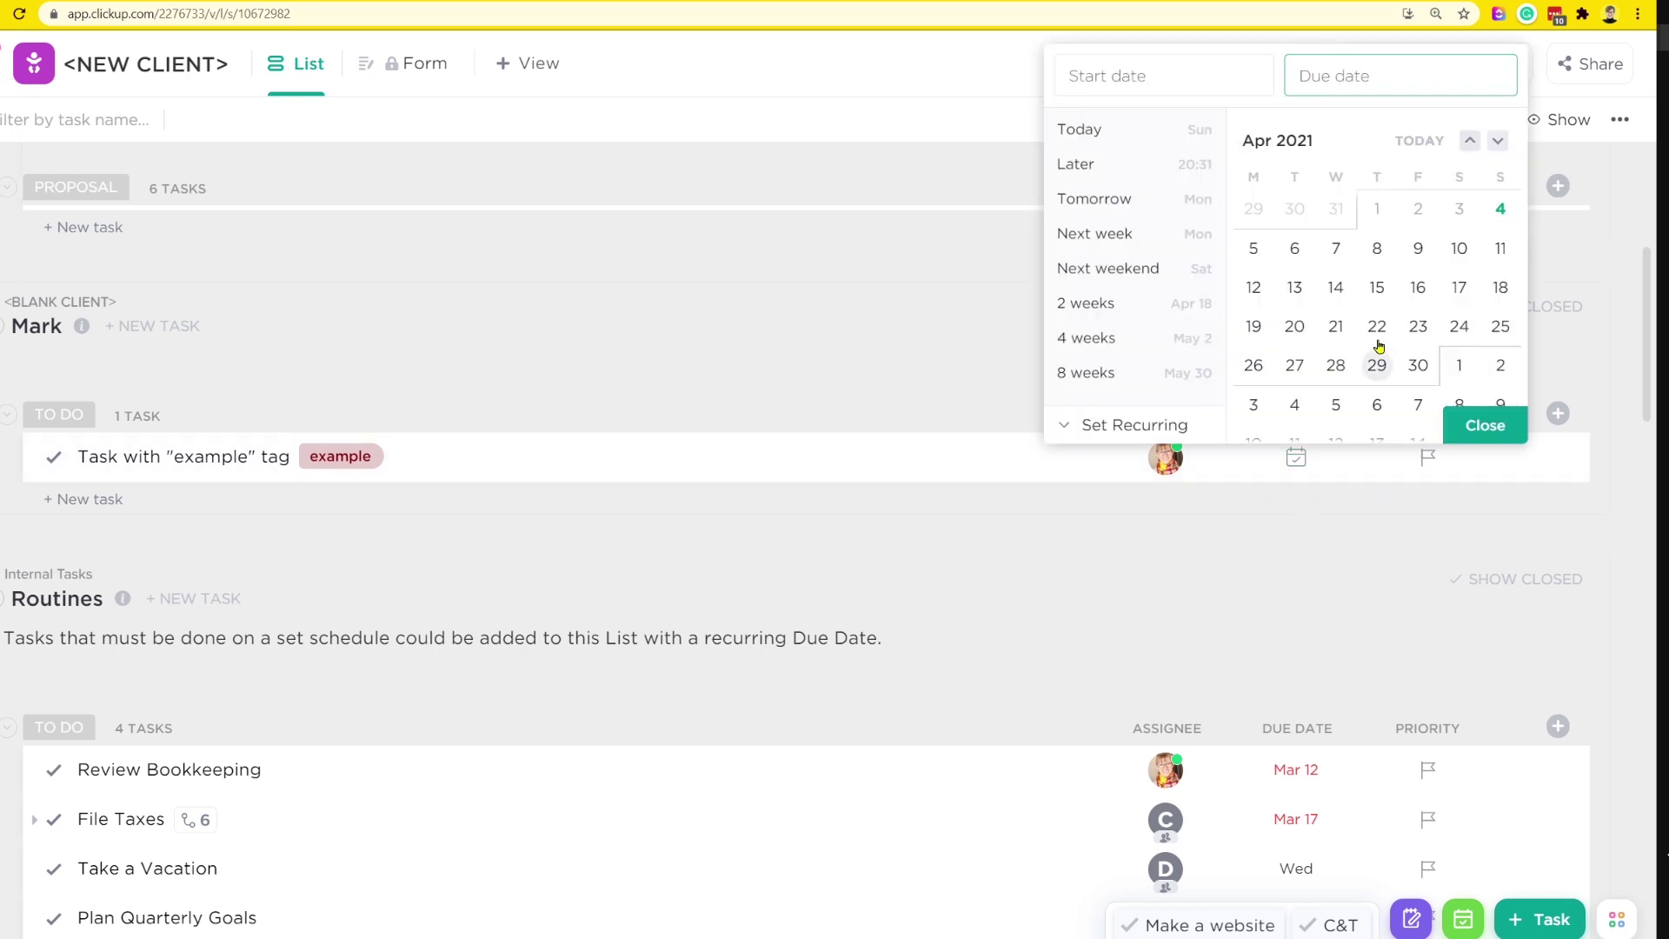
pyautogui.click(1377, 542)
pyautogui.click(1427, 457)
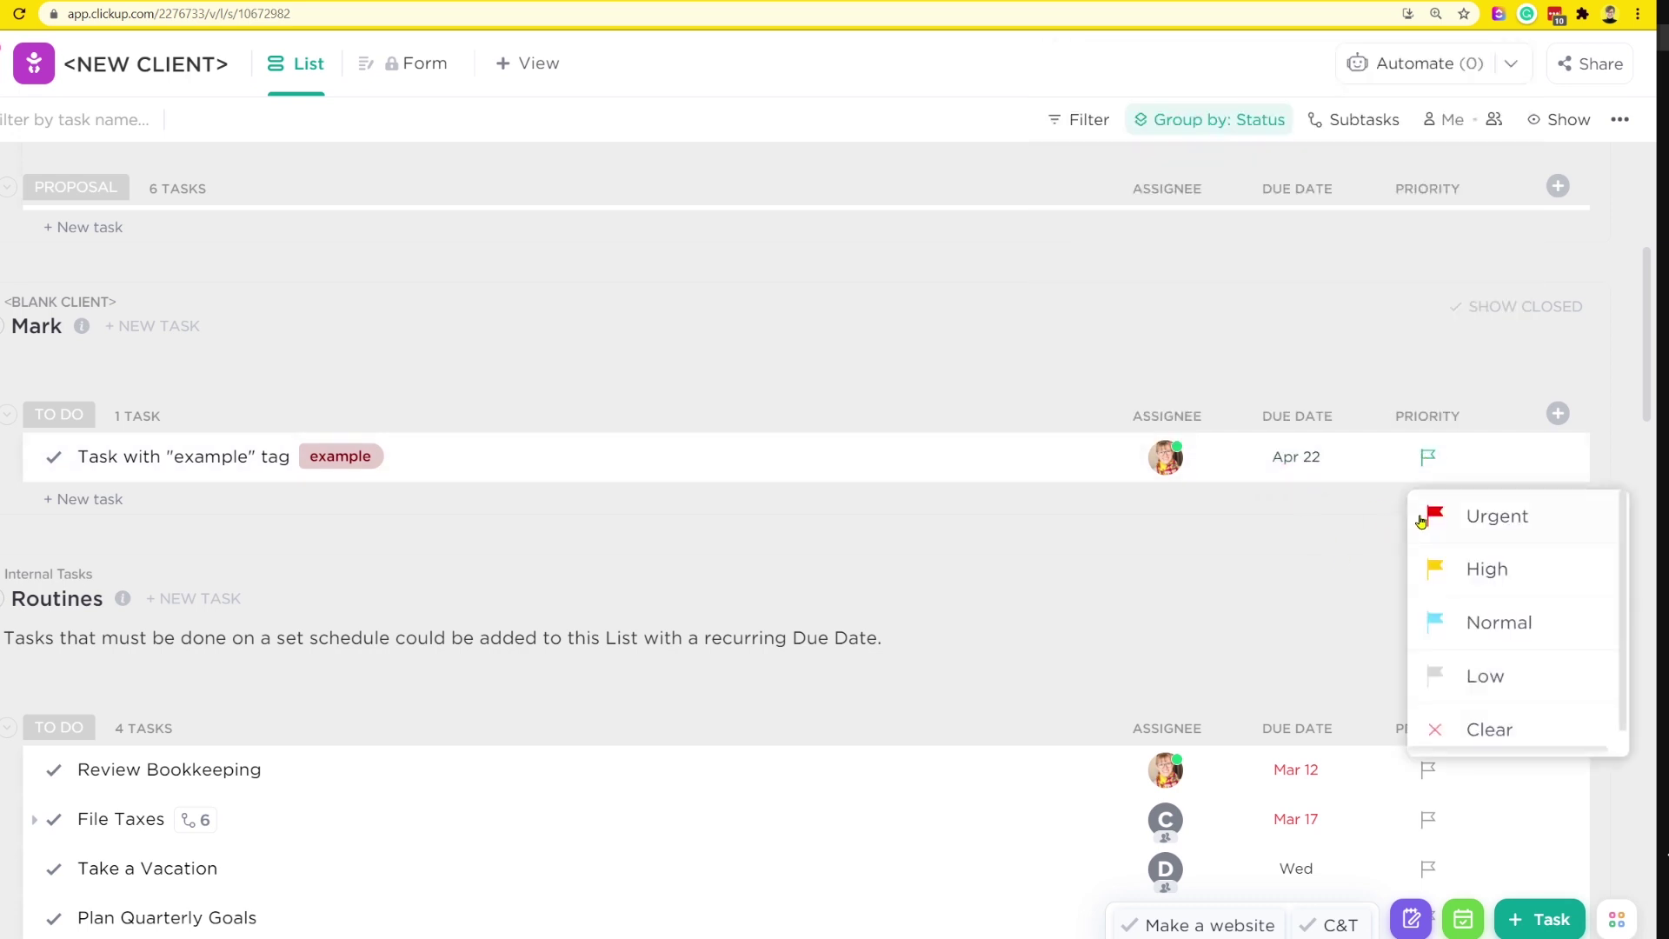
pyautogui.click(1488, 570)
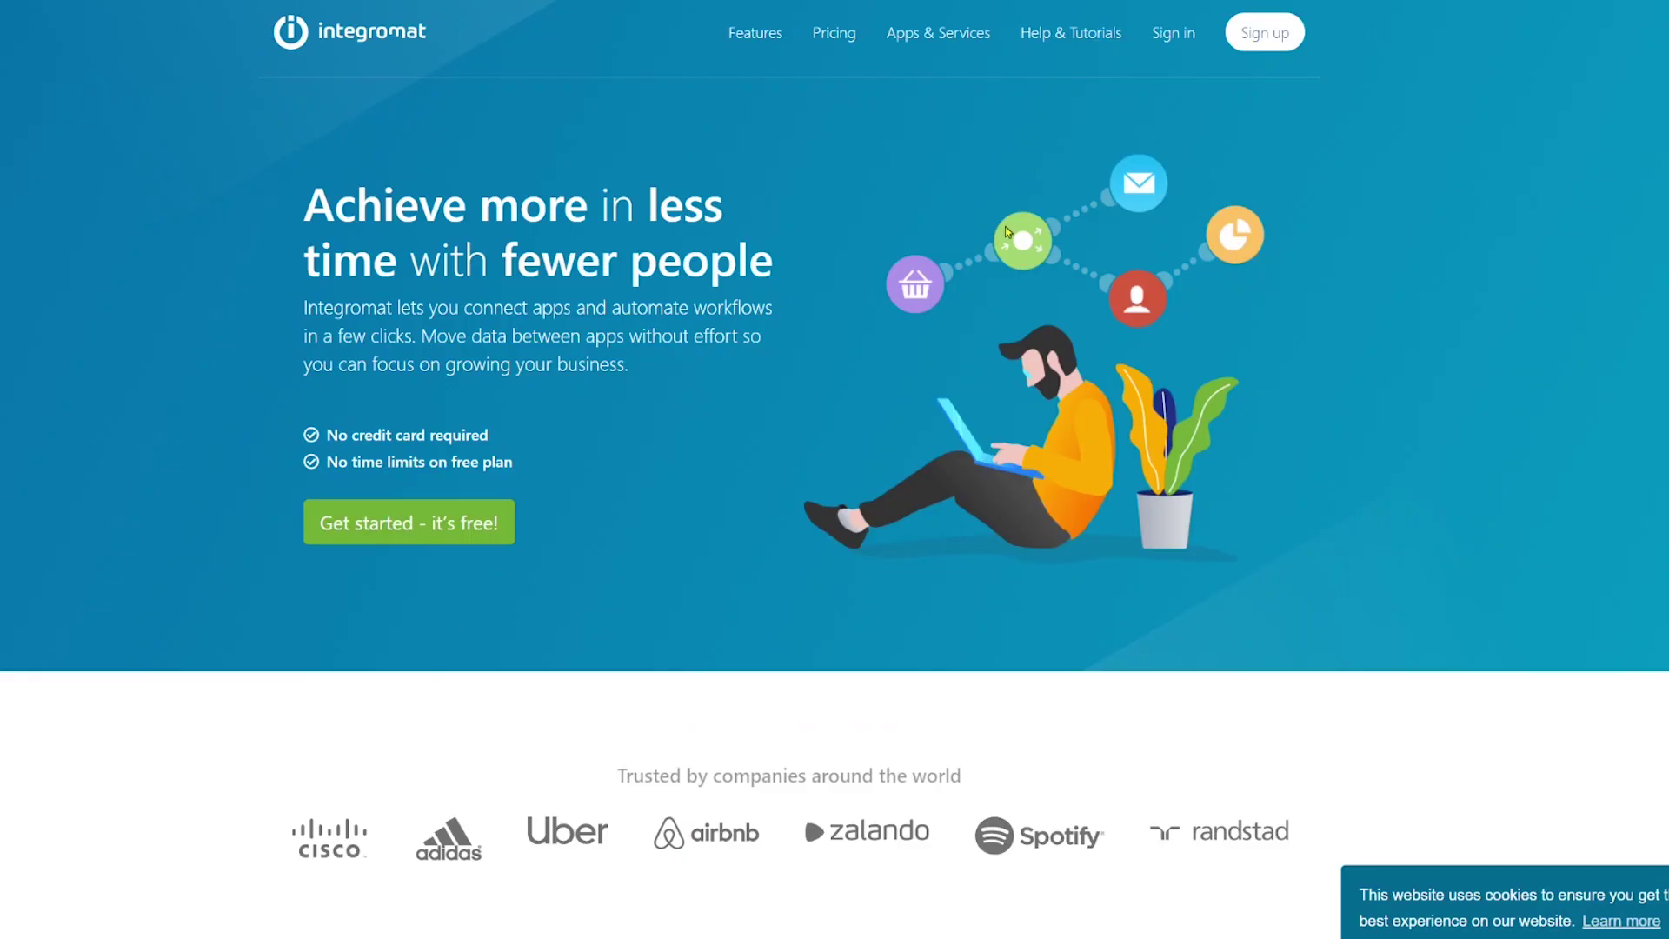
pyautogui.scroll(-15, 1000, 236)
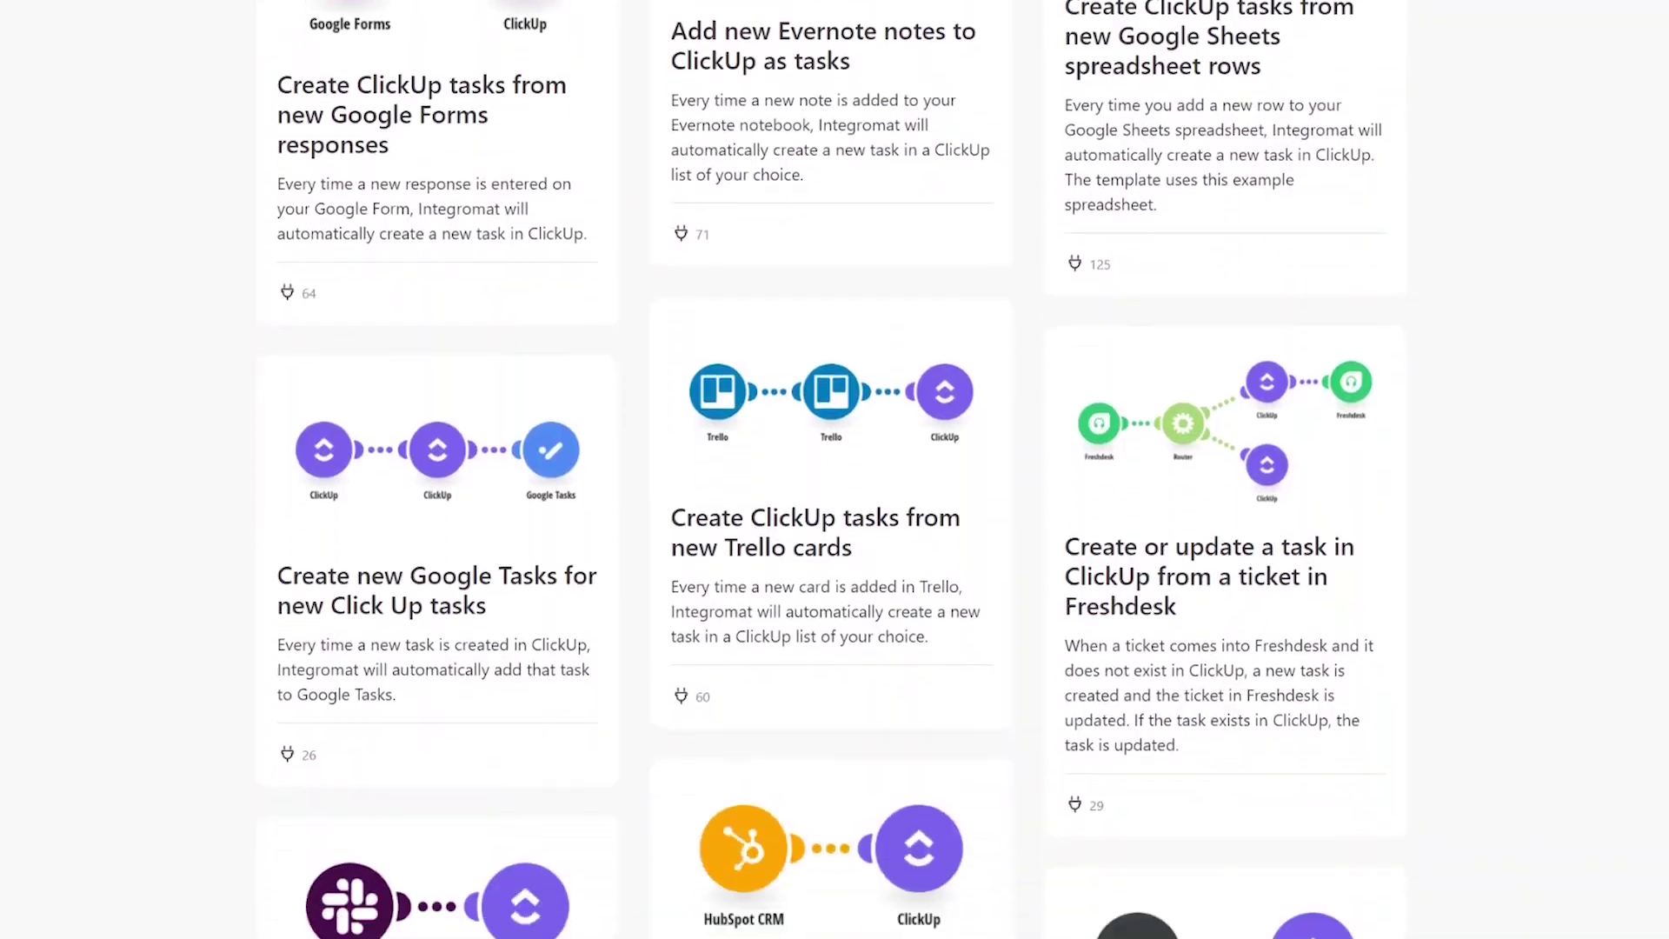
pyautogui.scroll(-4, 290, 208)
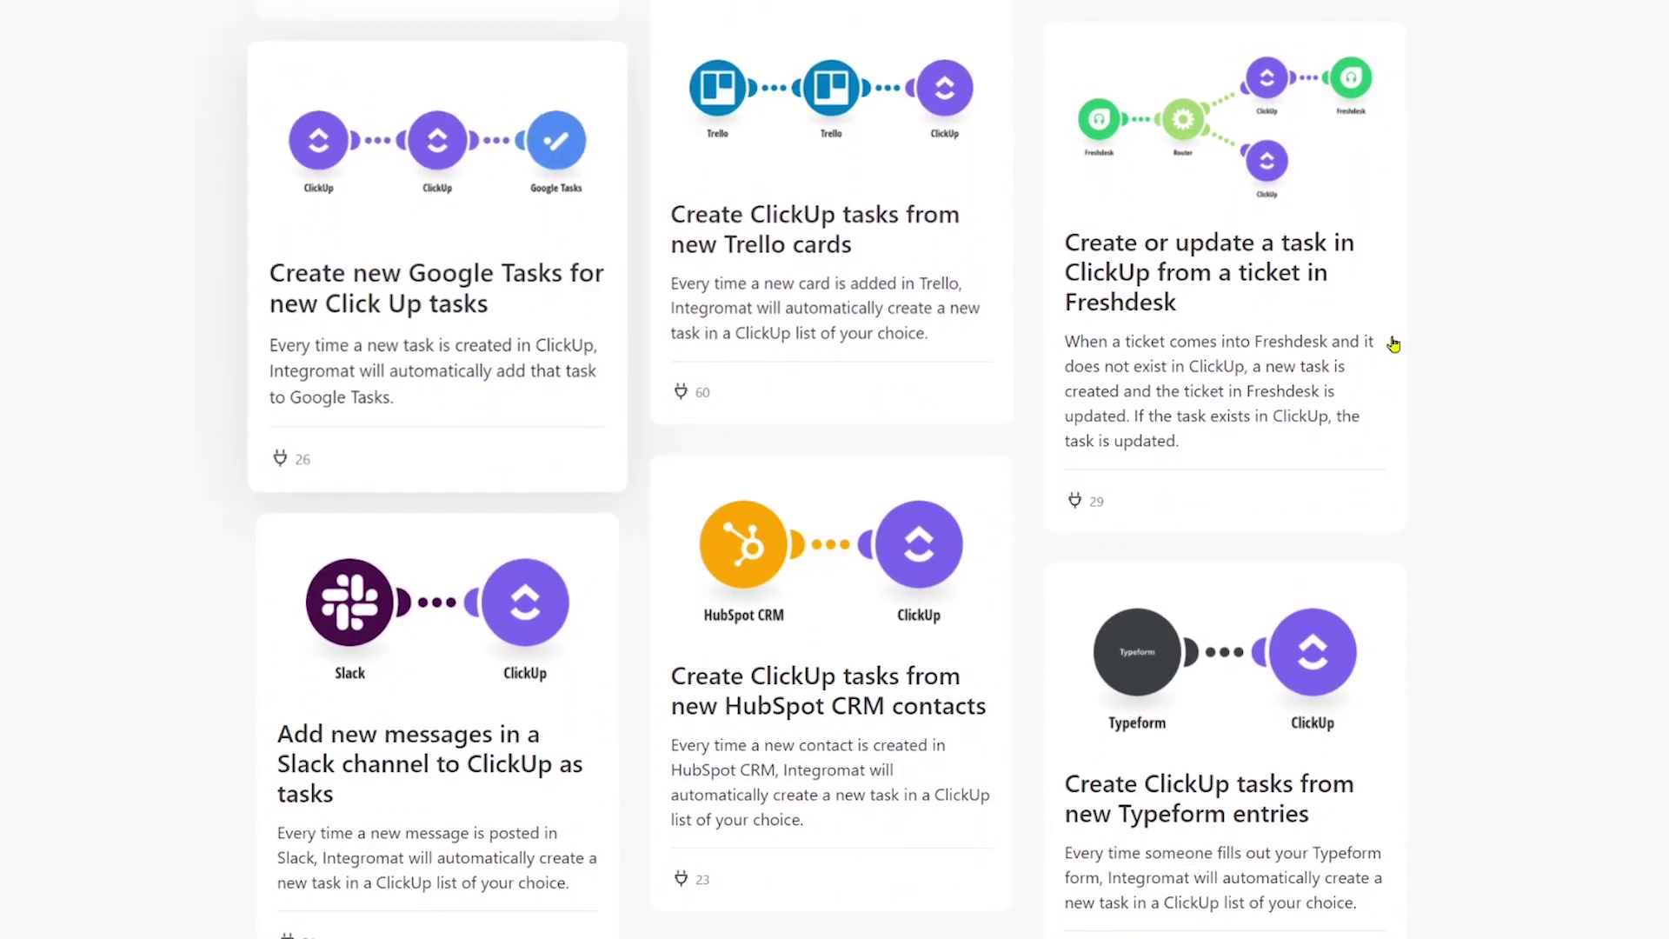
pyautogui.scroll(-12, 1393, 345)
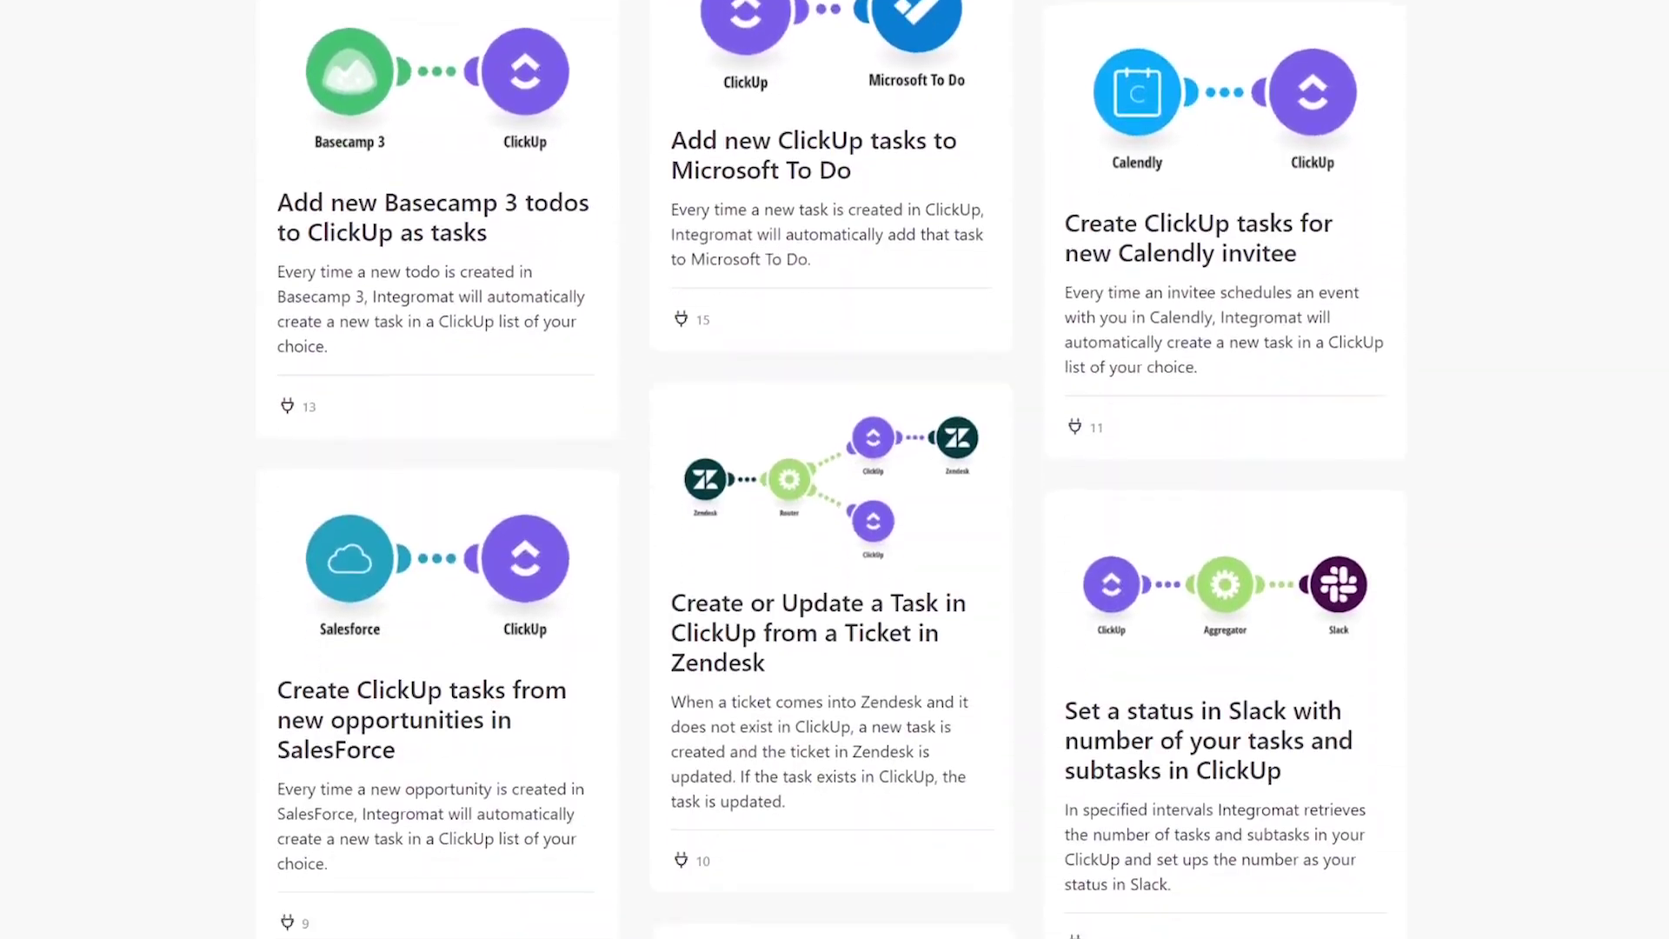
pyautogui.scroll(-3, 959, 231)
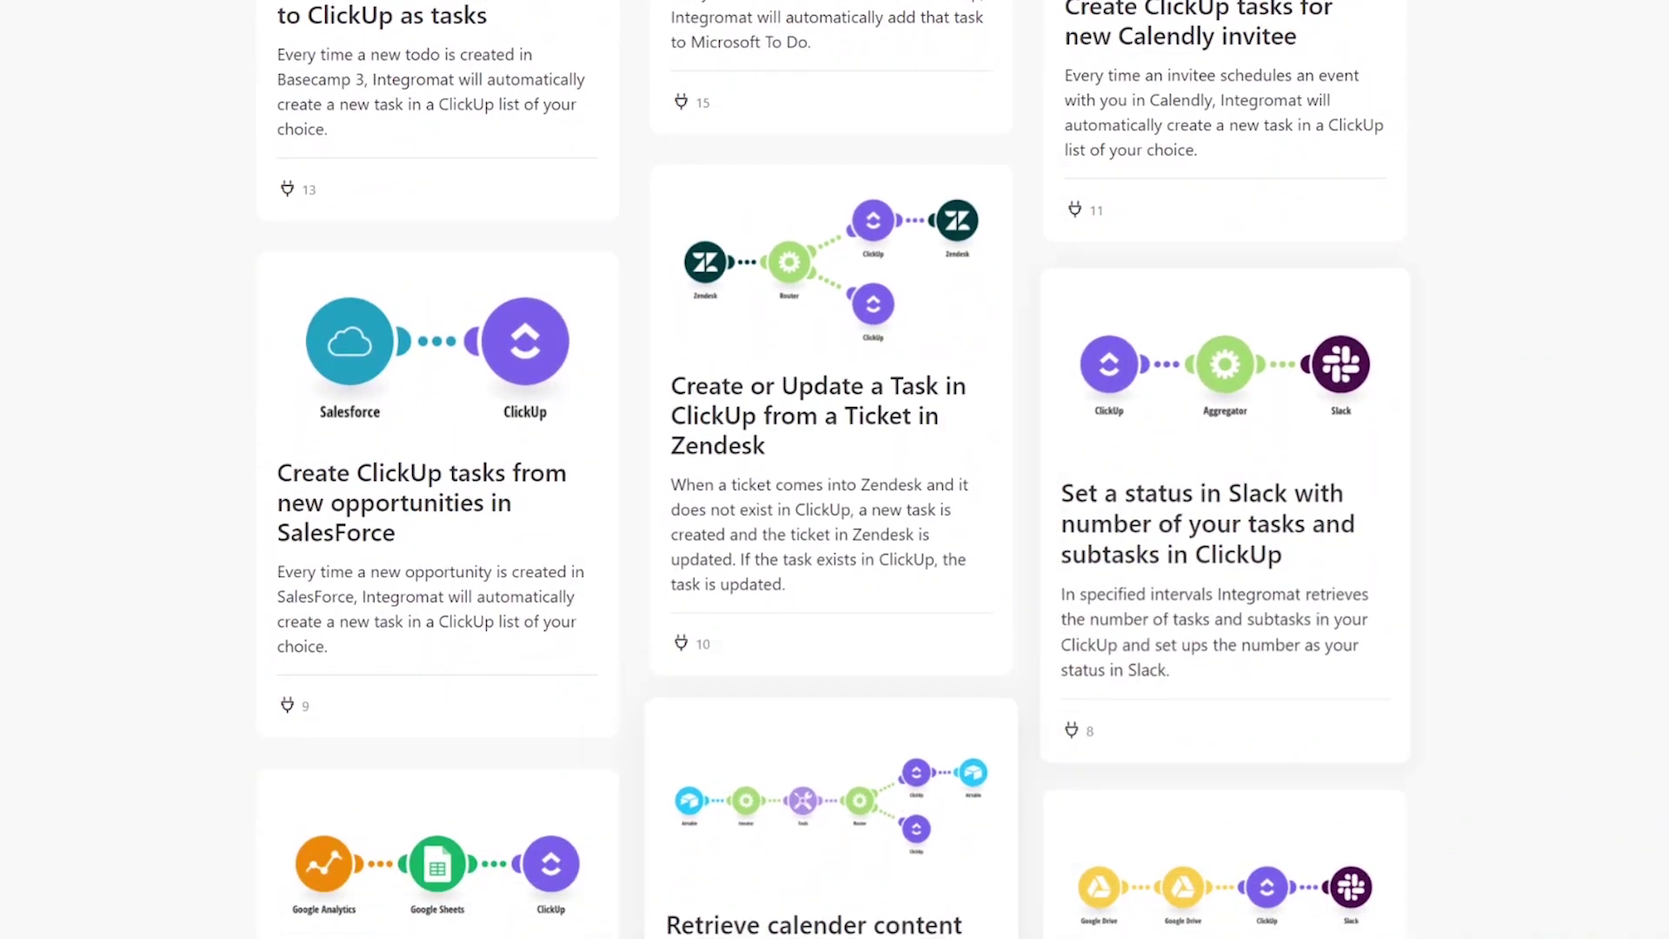
pyautogui.scroll(-20, 834, 469)
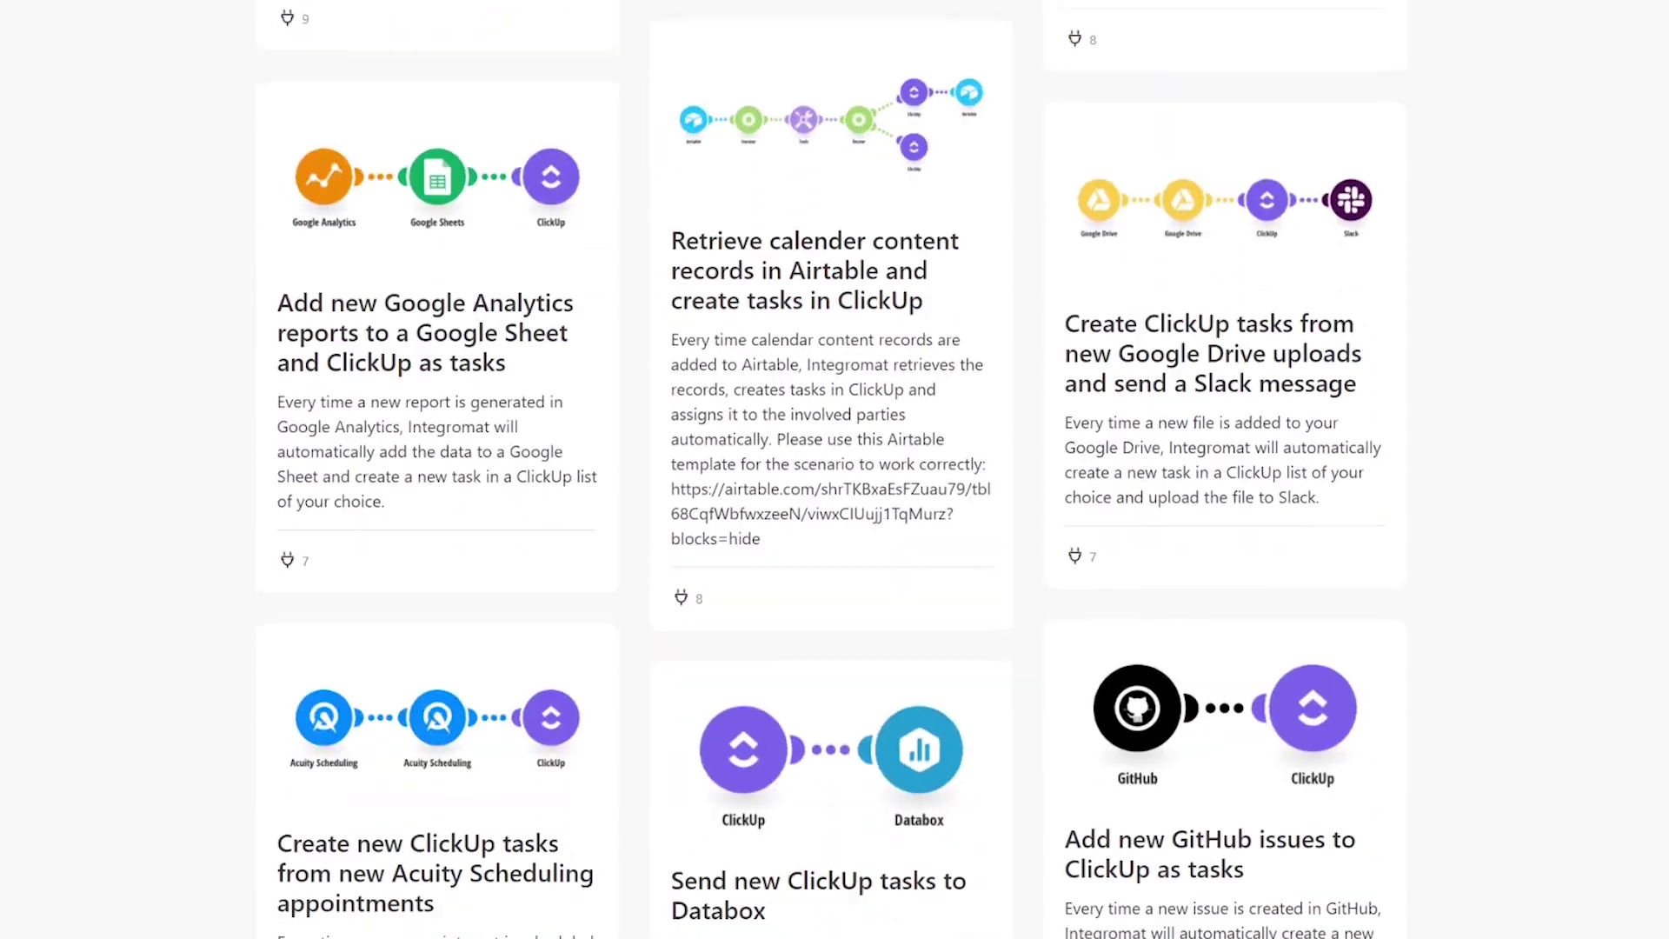
pyautogui.scroll(-5, 261, 102)
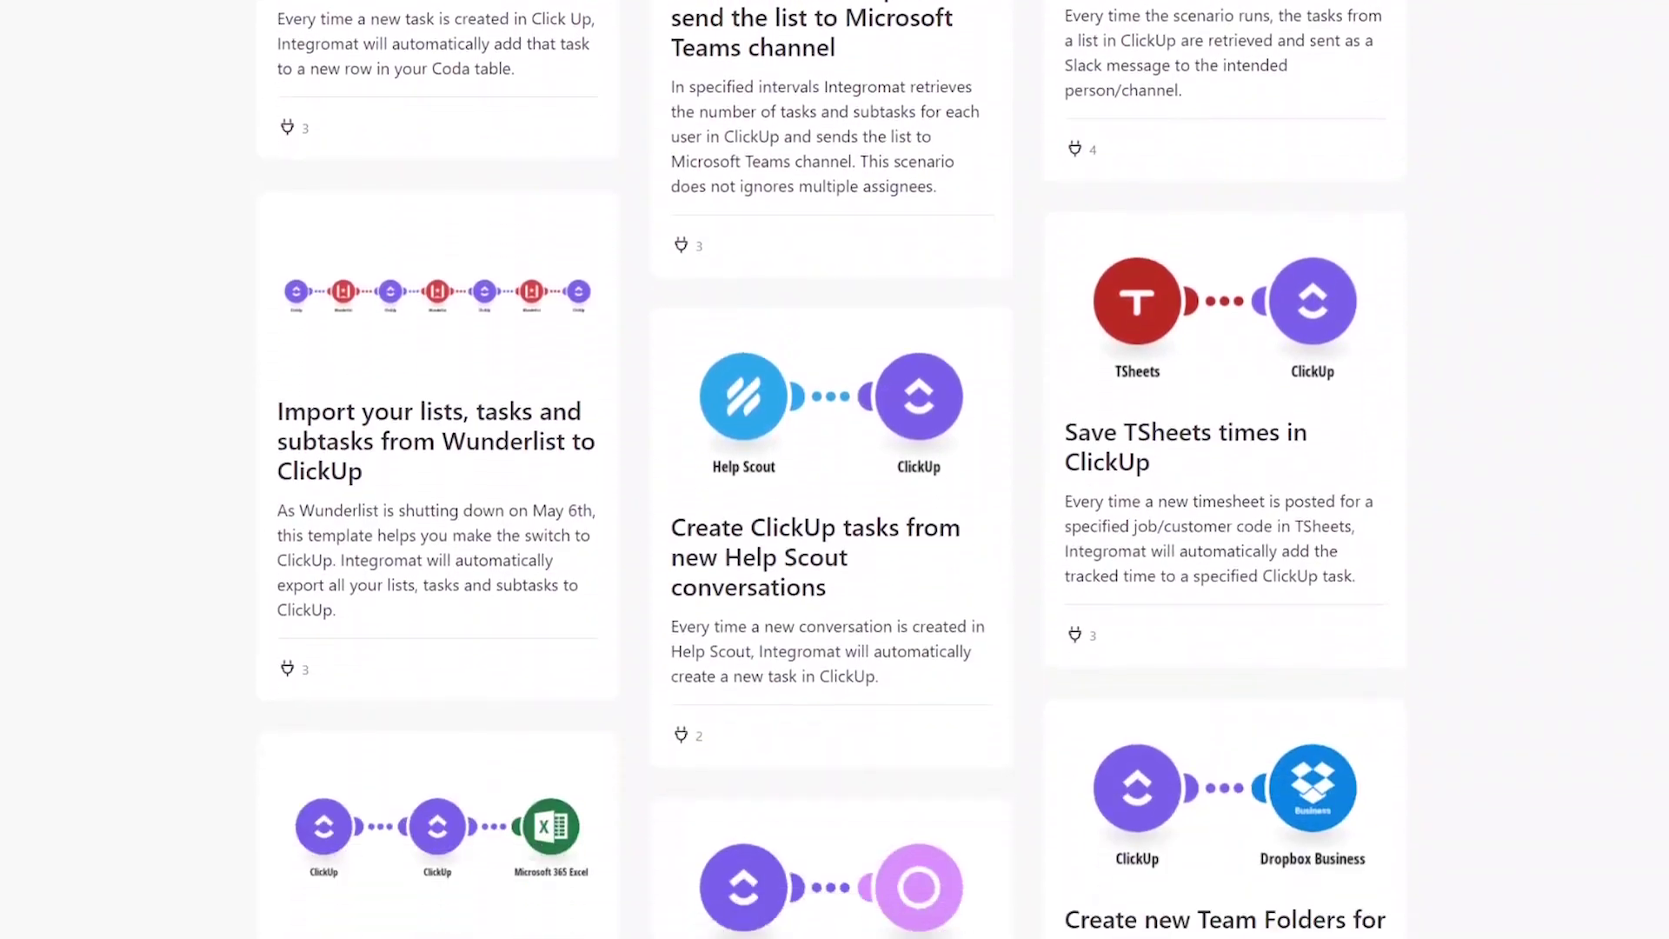